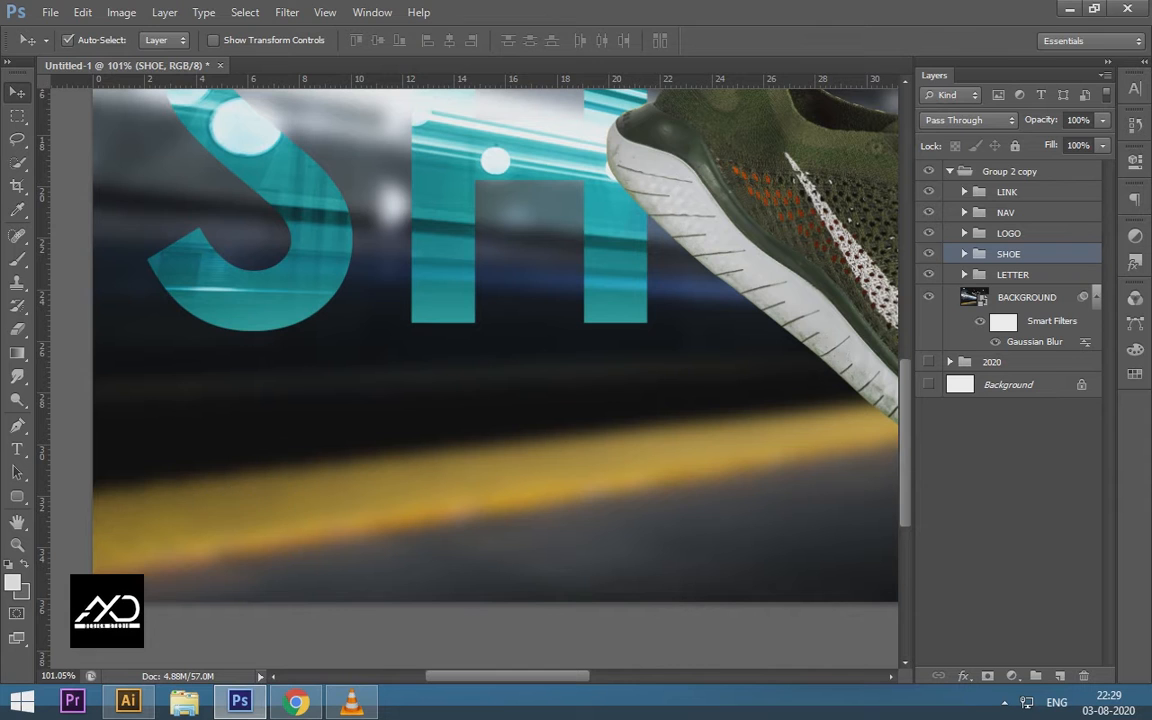
Step: Examine the shoe banner at different zoom levels and check what the SHOE layer group contains
{"action": "key", "text": "ctrl+0"}
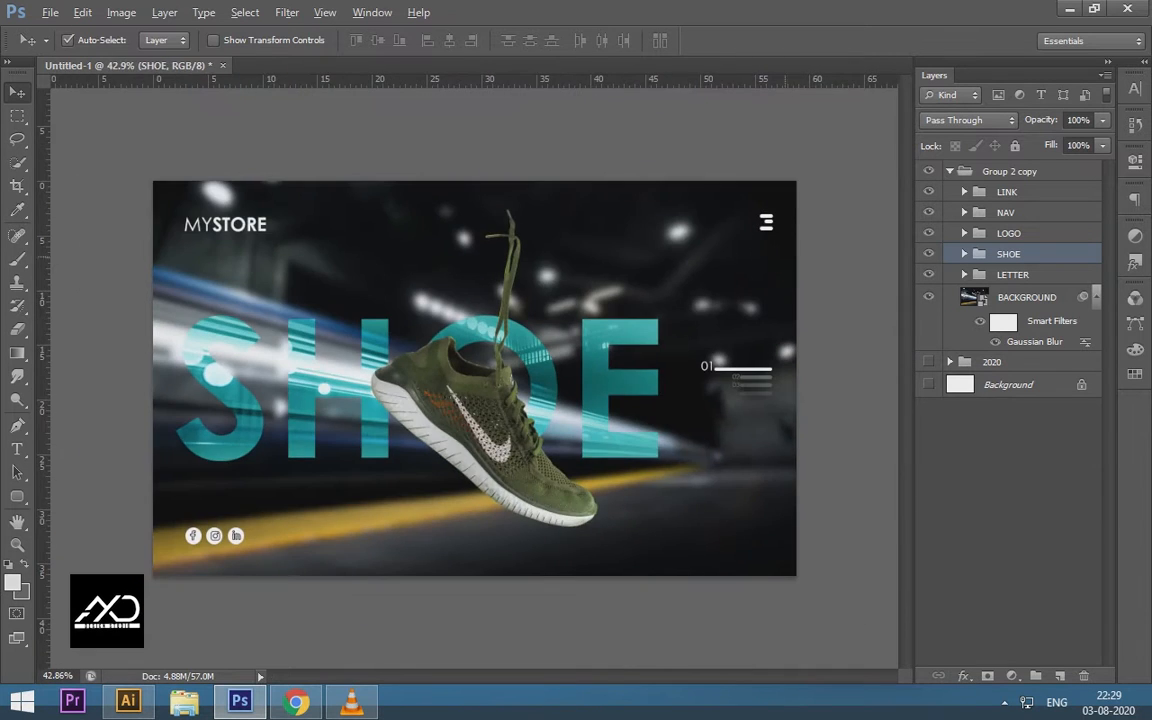
{"action": "scroll", "coordinate": [810, 200], "scroll_direction": "up", "scroll_amount": 7}
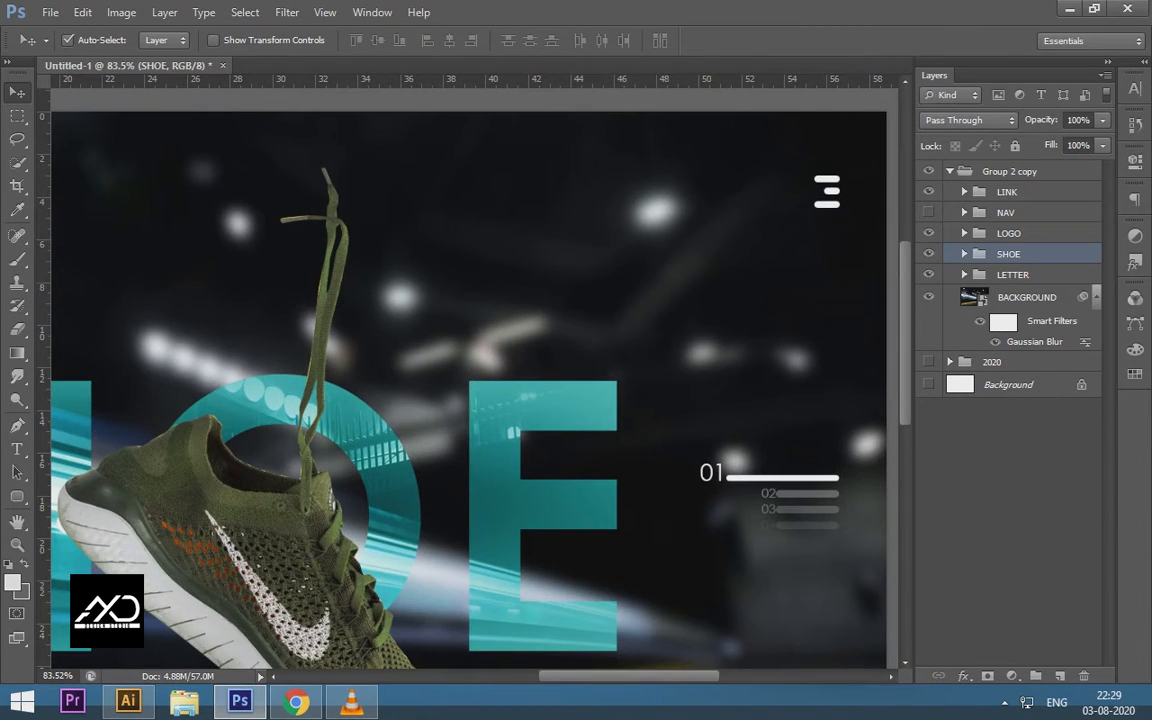
{"action": "scroll", "coordinate": [757, 330], "scroll_direction": "down", "scroll_amount": 3}
{"action": "scroll", "coordinate": [661, 260], "scroll_direction": "down", "scroll_amount": 2}
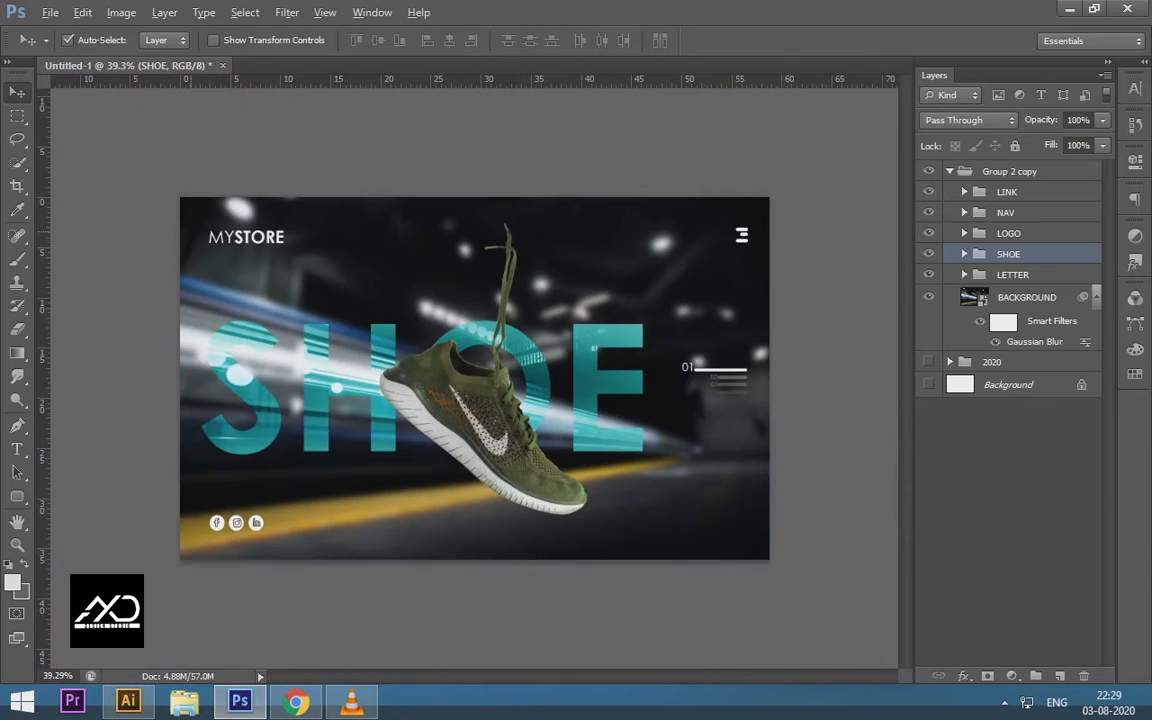
{"action": "scroll", "coordinate": [141, 203], "scroll_direction": "up", "scroll_amount": 4}
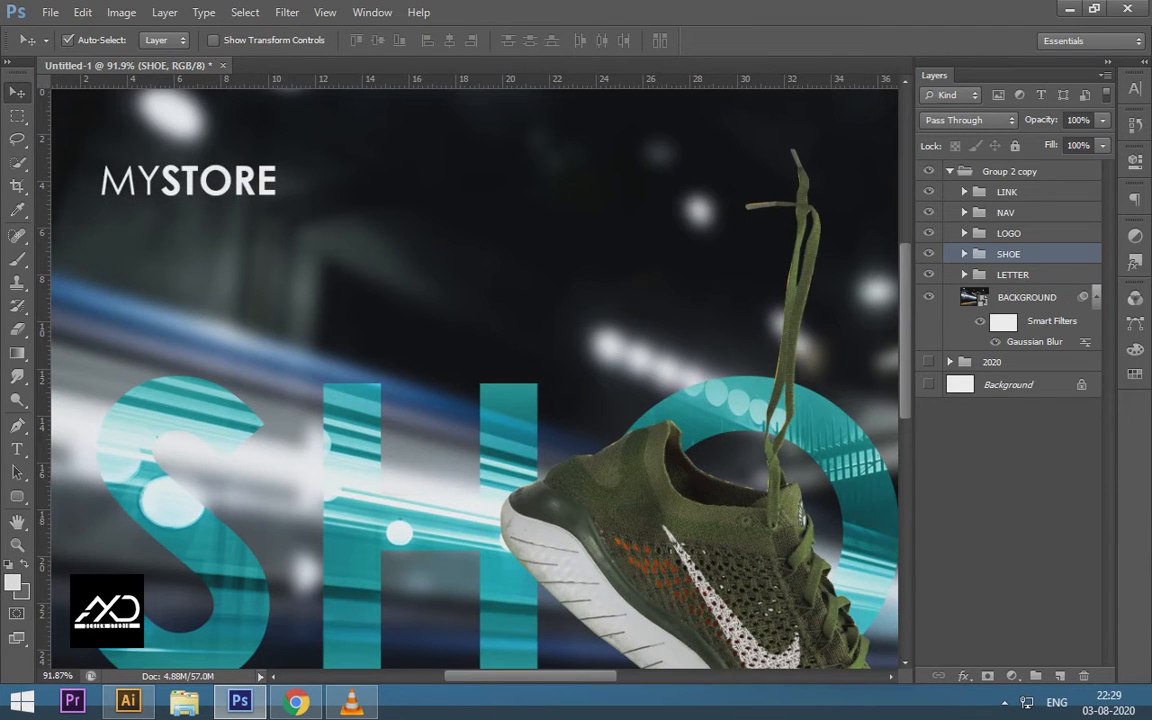
{"action": "scroll", "coordinate": [400, 357], "scroll_direction": "down", "scroll_amount": 3}
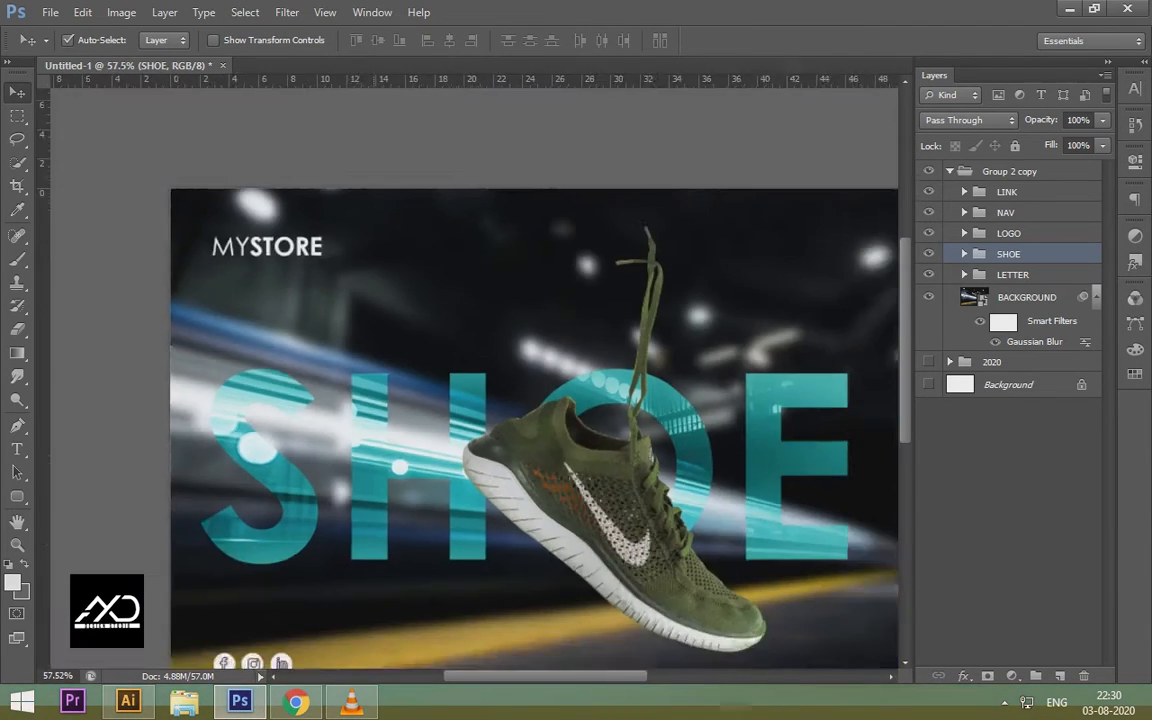
{"action": "scroll", "coordinate": [480, 400], "scroll_direction": "down", "scroll_amount": 2}
{"action": "left_click", "coordinate": [485, 430]}
{"action": "left_click", "coordinate": [964, 254]}
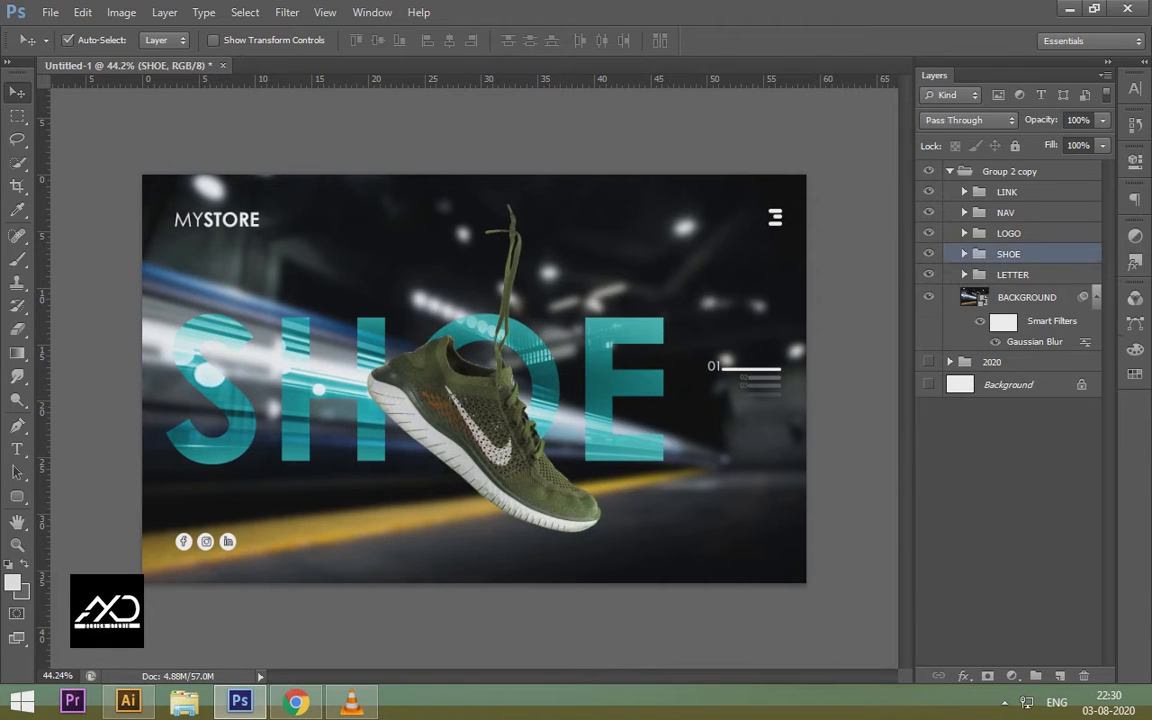
{"action": "left_click", "coordinate": [929, 254]}
{"action": "left_click", "coordinate": [929, 254]}
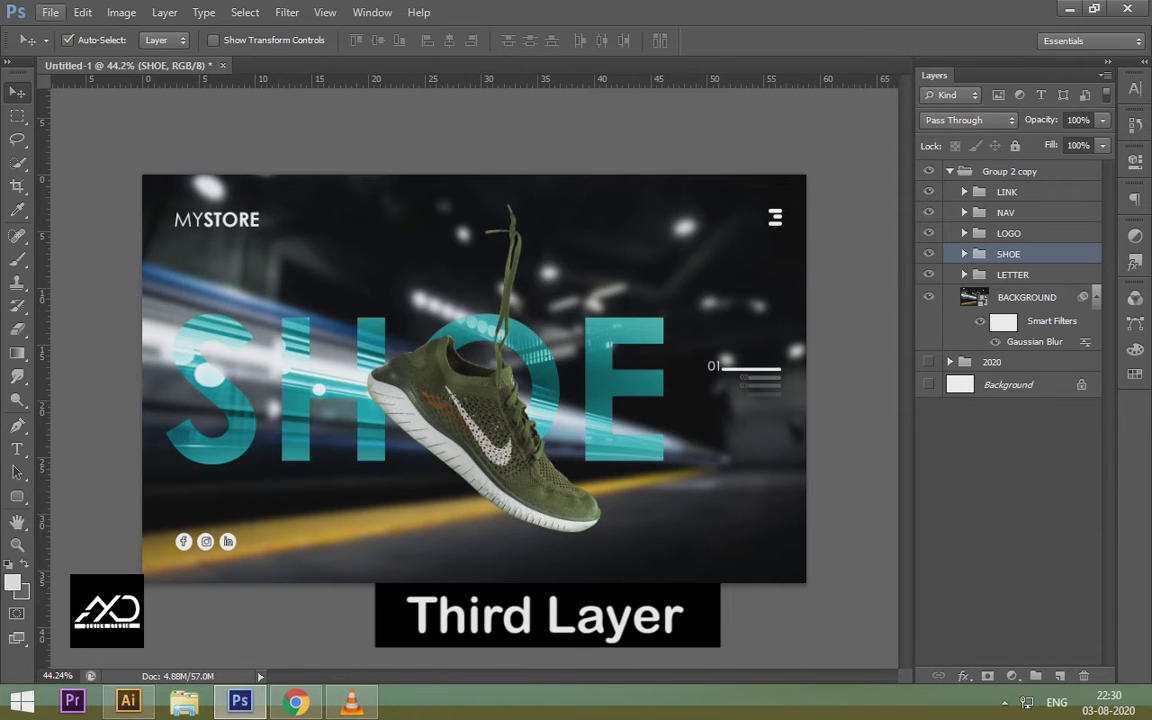
Step: Export the banner for the web as a maximum-quality JPEG at quality 100, saved on the desktop as image
{"action": "left_click", "coordinate": [50, 12]}
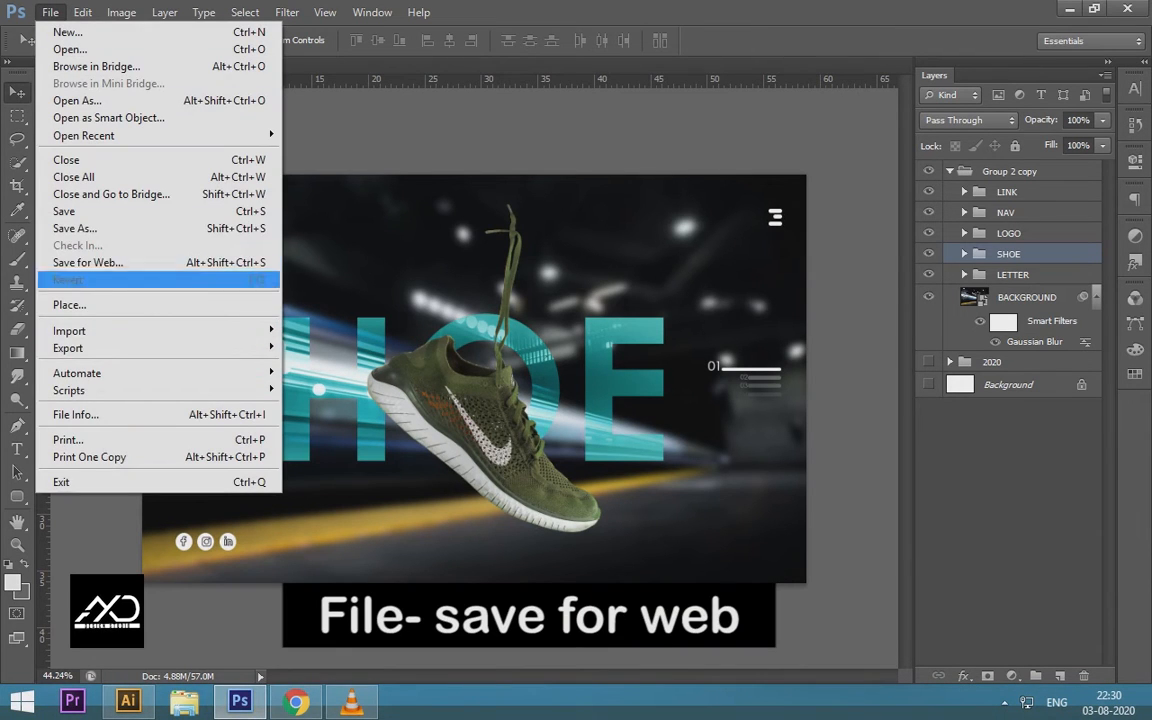
{"action": "left_click", "coordinate": [88, 262]}
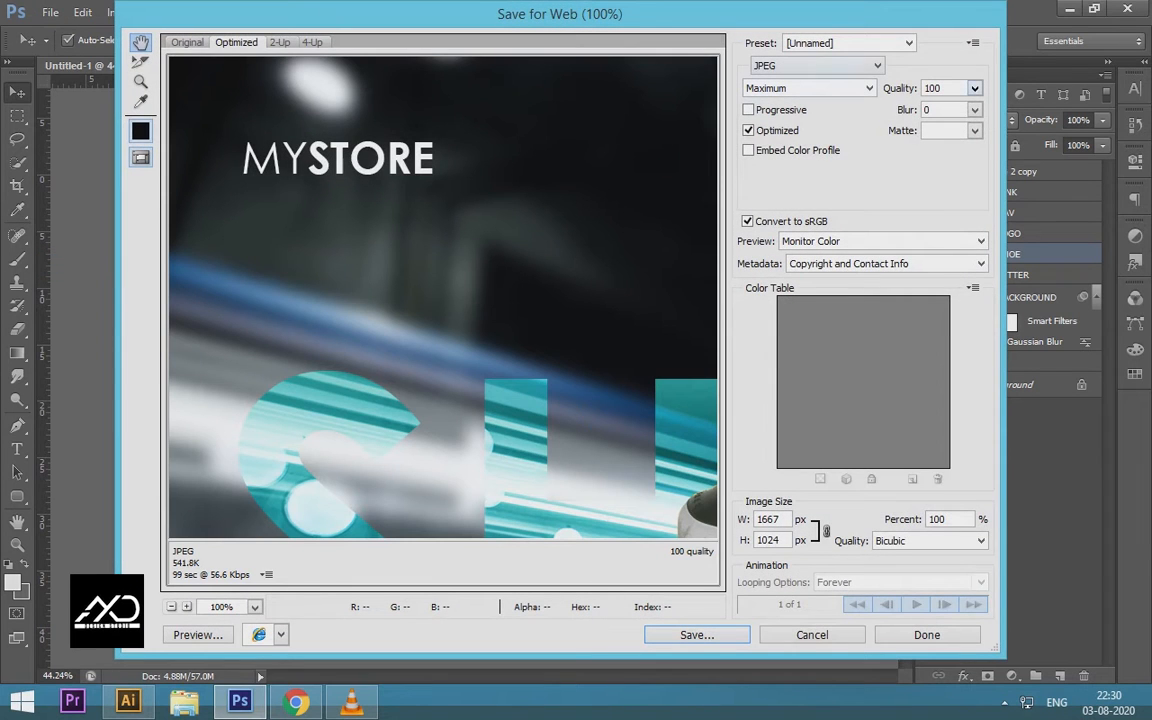
{"action": "left_click", "coordinate": [974, 88]}
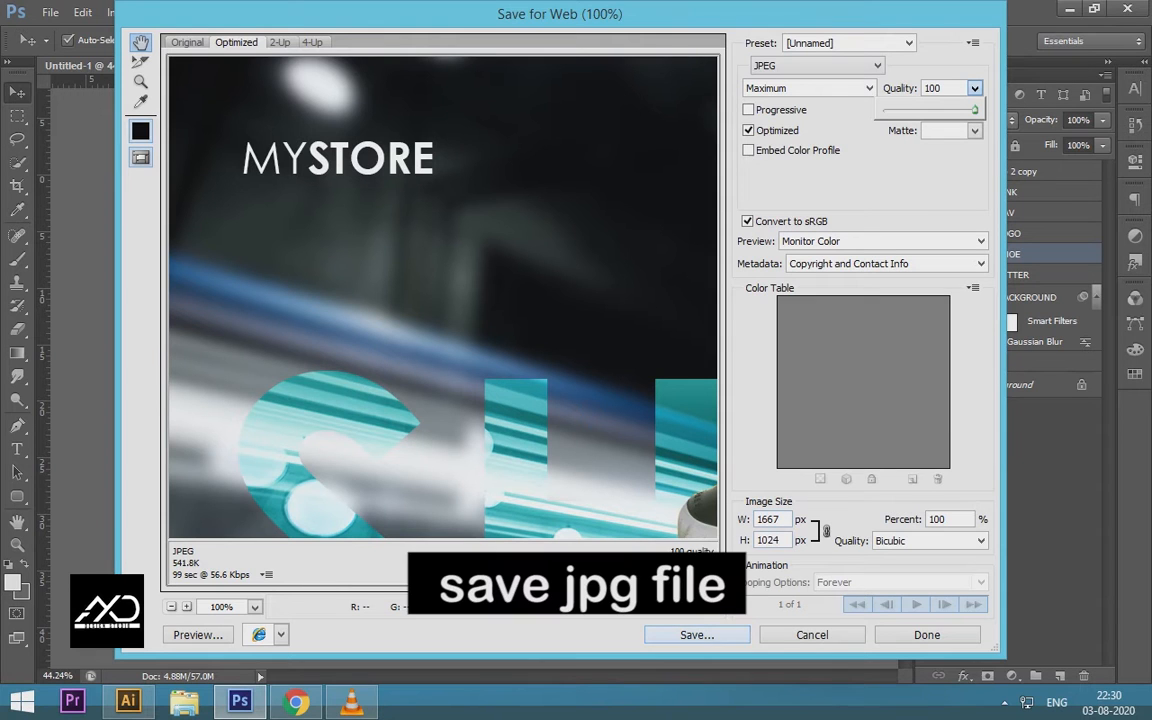
{"action": "left_click", "coordinate": [697, 635]}
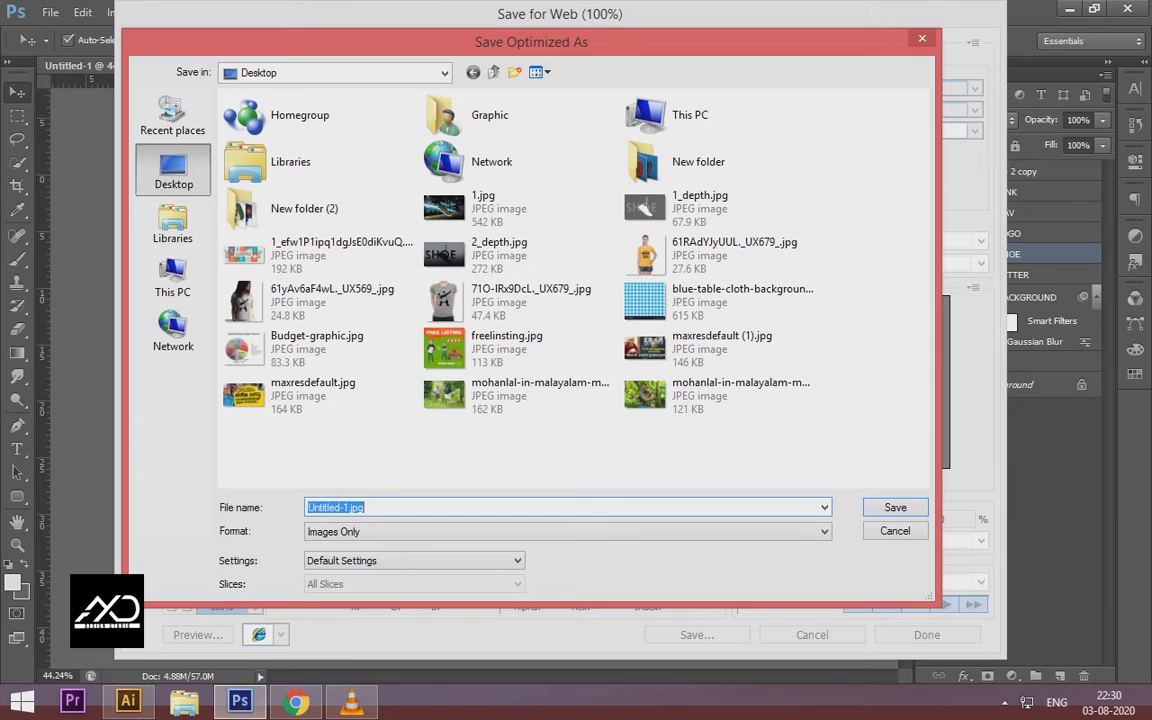
{"action": "type", "text": "1"}
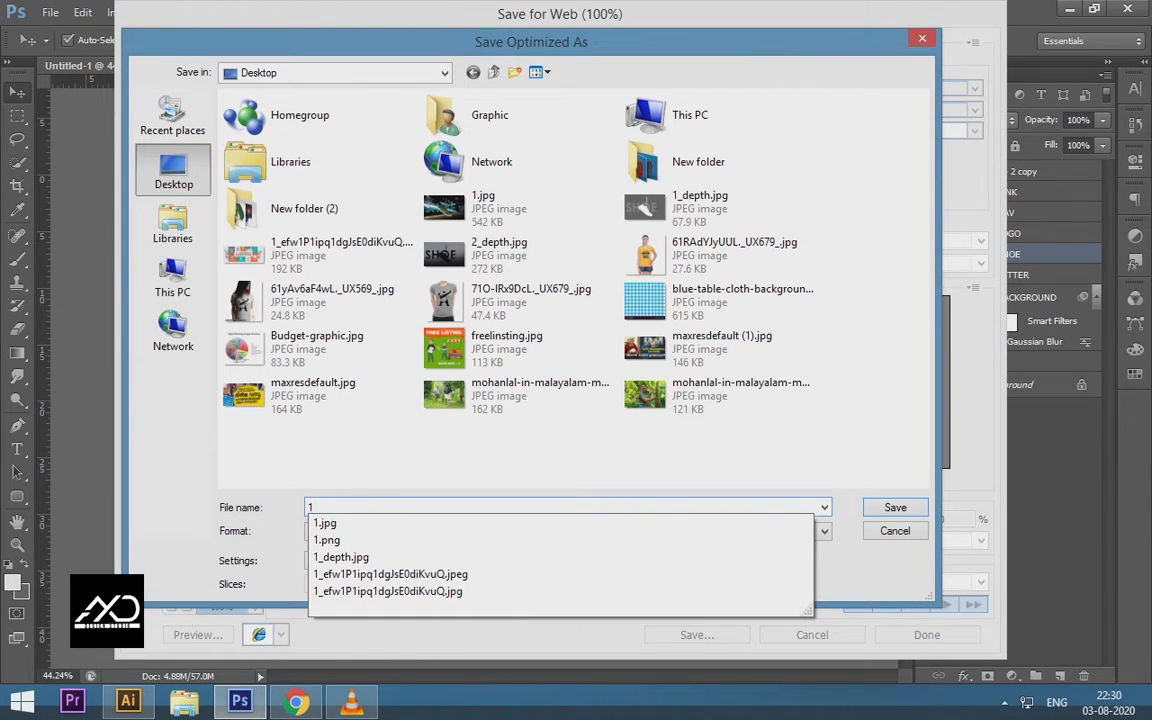
{"action": "type", "text": "."}
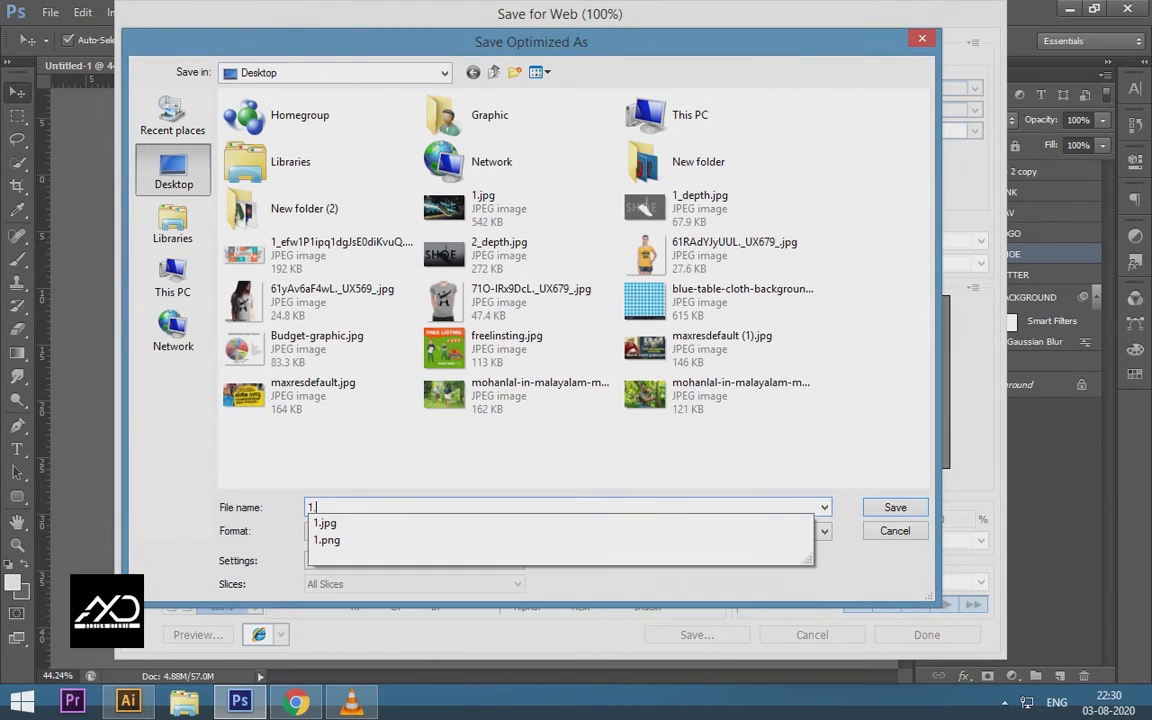
{"action": "key", "text": "BackSpace"}
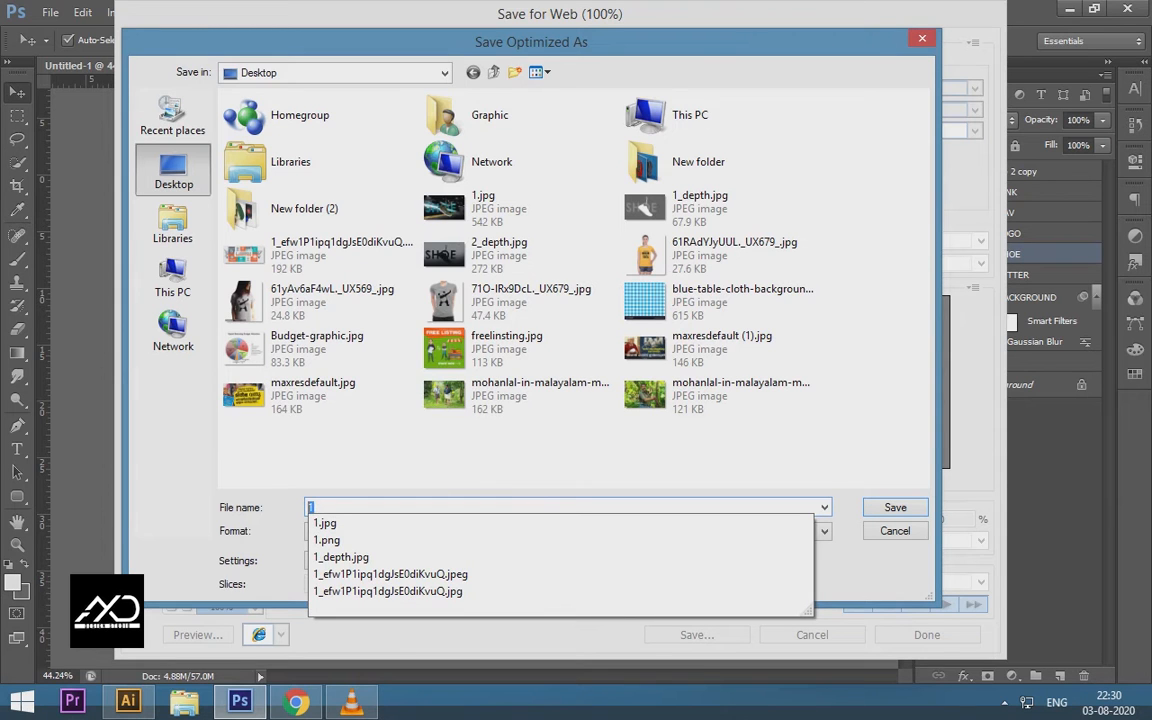
{"action": "type", "text": "image"}
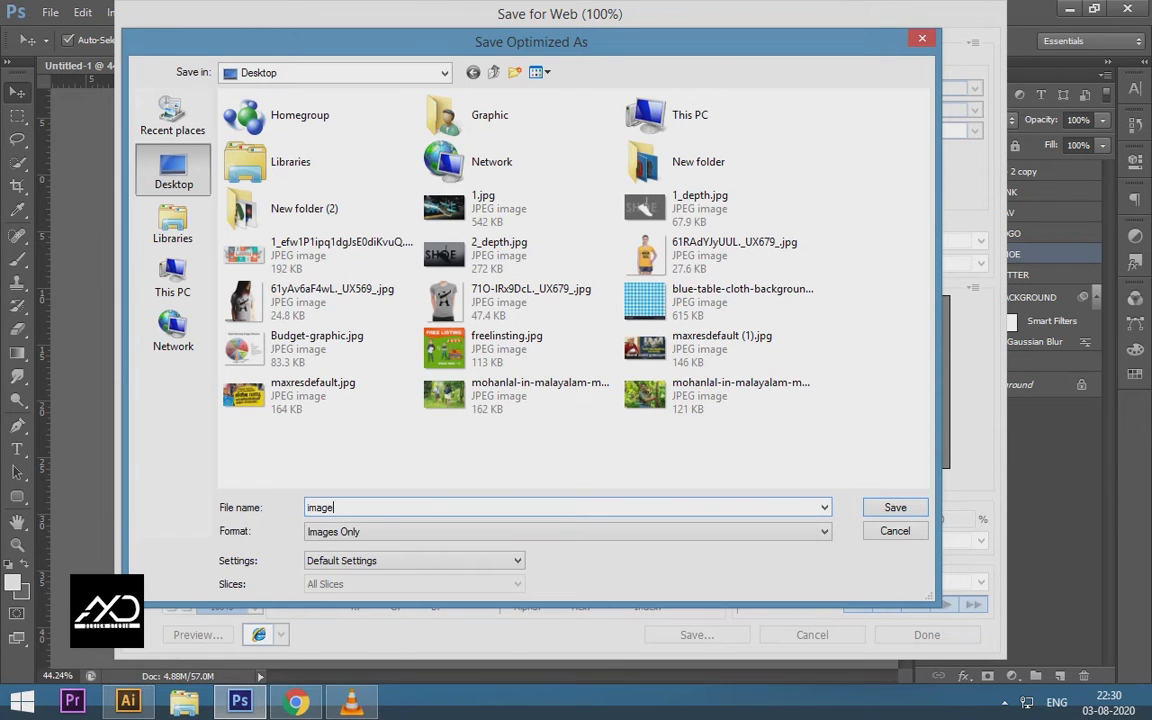
{"action": "key", "text": "Return"}
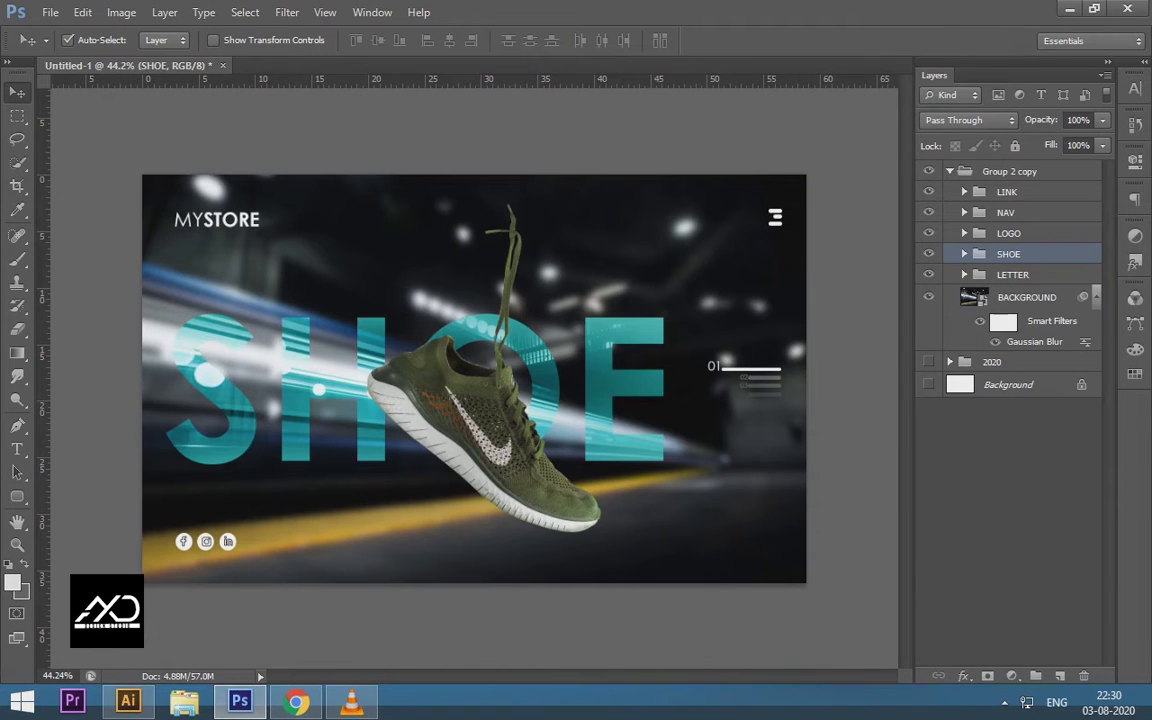
Step: Turn on the Color Overlay effect of the shoe layer and set its colour to white, ffffff
{"action": "left_click", "coordinate": [481, 429]}
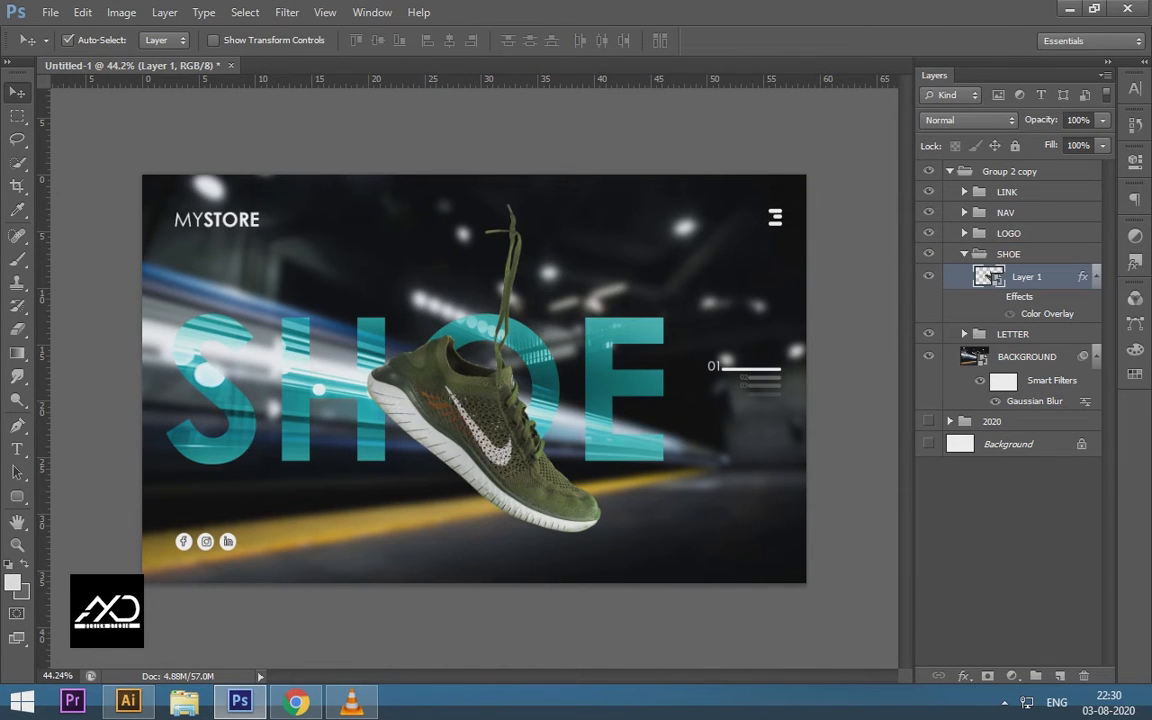
{"action": "left_click", "coordinate": [994, 296]}
{"action": "double_click", "coordinate": [1046, 313]}
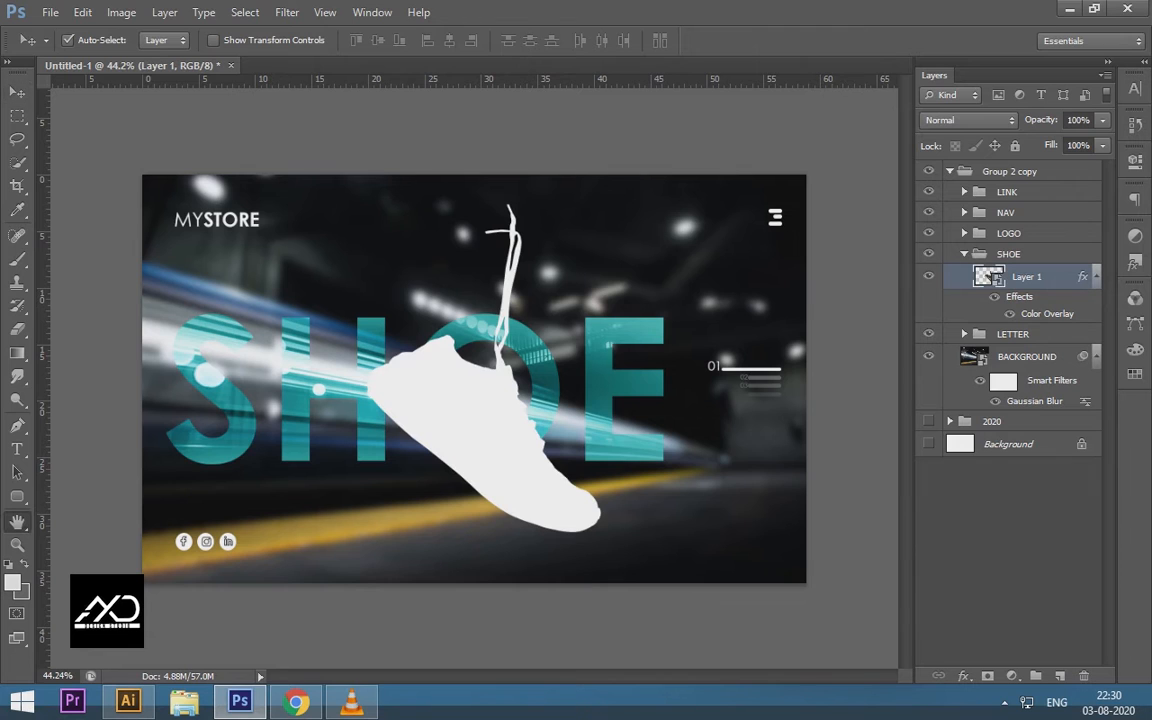
{"action": "left_click", "coordinate": [921, 174]}
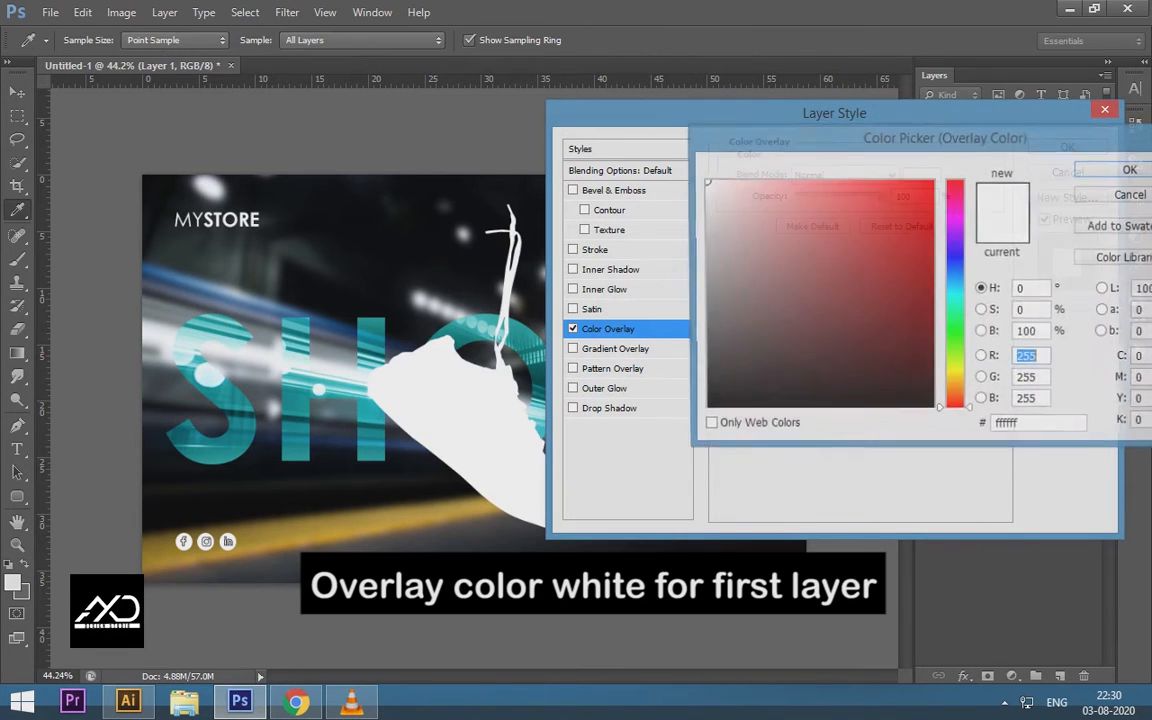
{"action": "left_click_drag", "start_coordinate": [708, 187], "coordinate": [704, 180]}
{"action": "key", "text": "Return"}
{"action": "key", "text": "Return"}
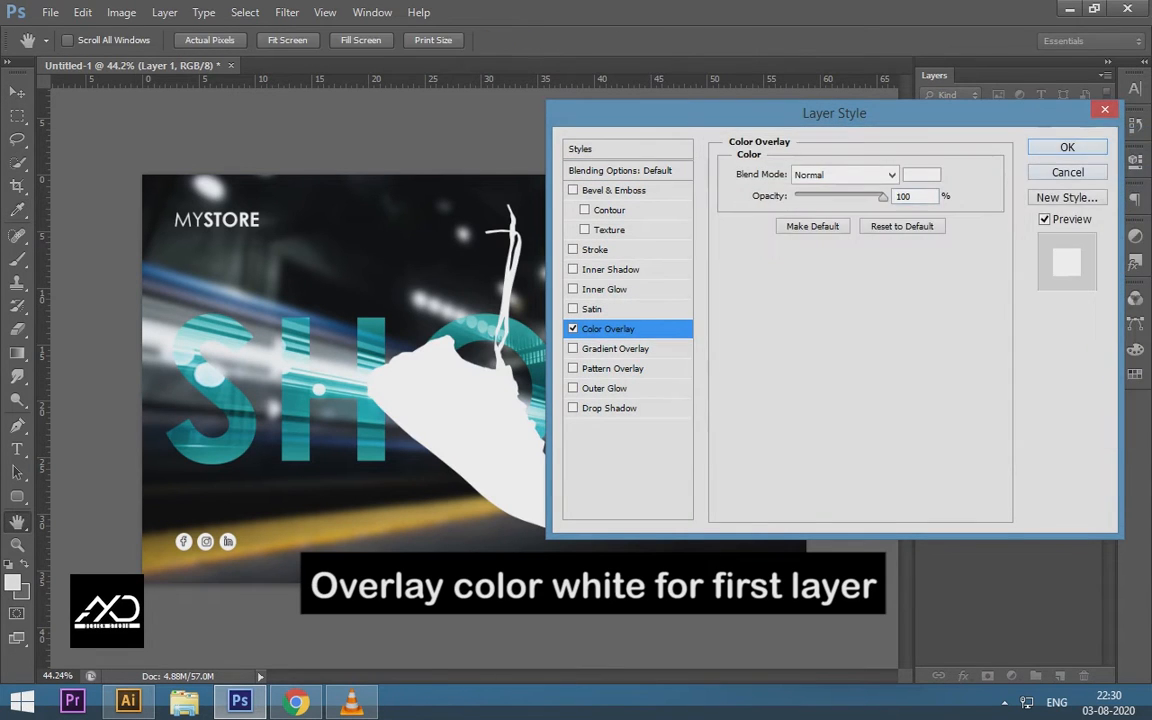
{"action": "key", "text": "Return"}
Step: Turn on the Color Overlay effect of the SHOE text layer and set its colour to gray 838383
{"action": "left_click", "coordinate": [636, 326]}
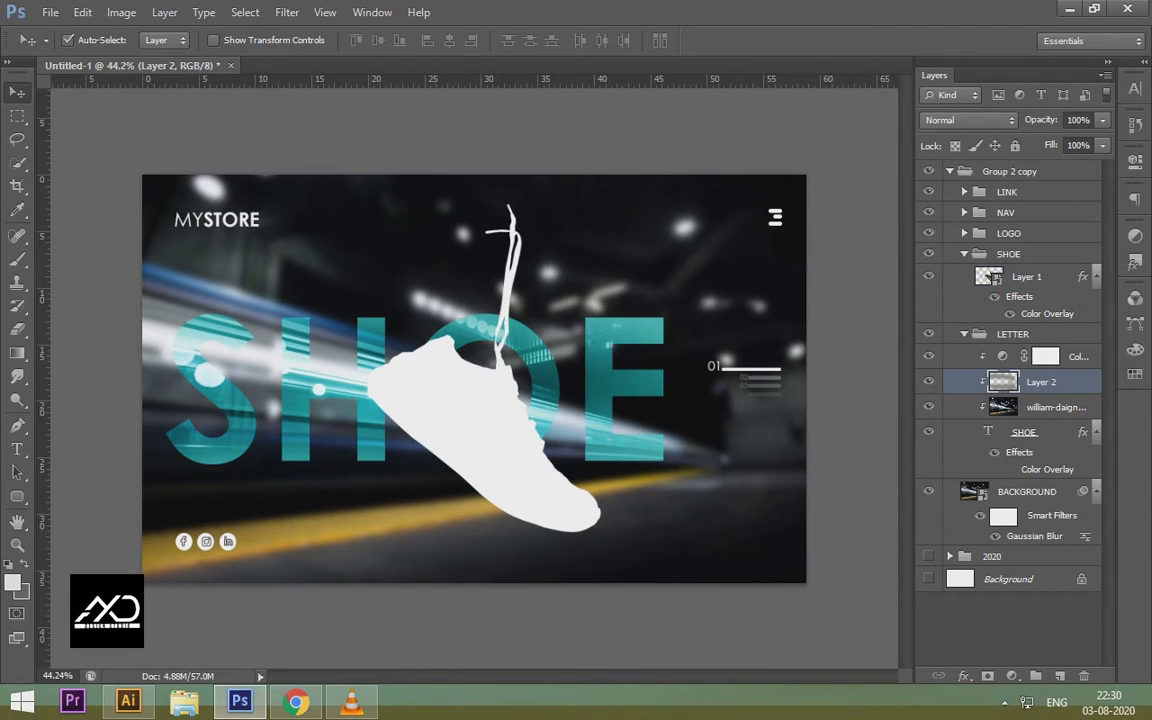
{"action": "left_click", "coordinate": [1009, 469]}
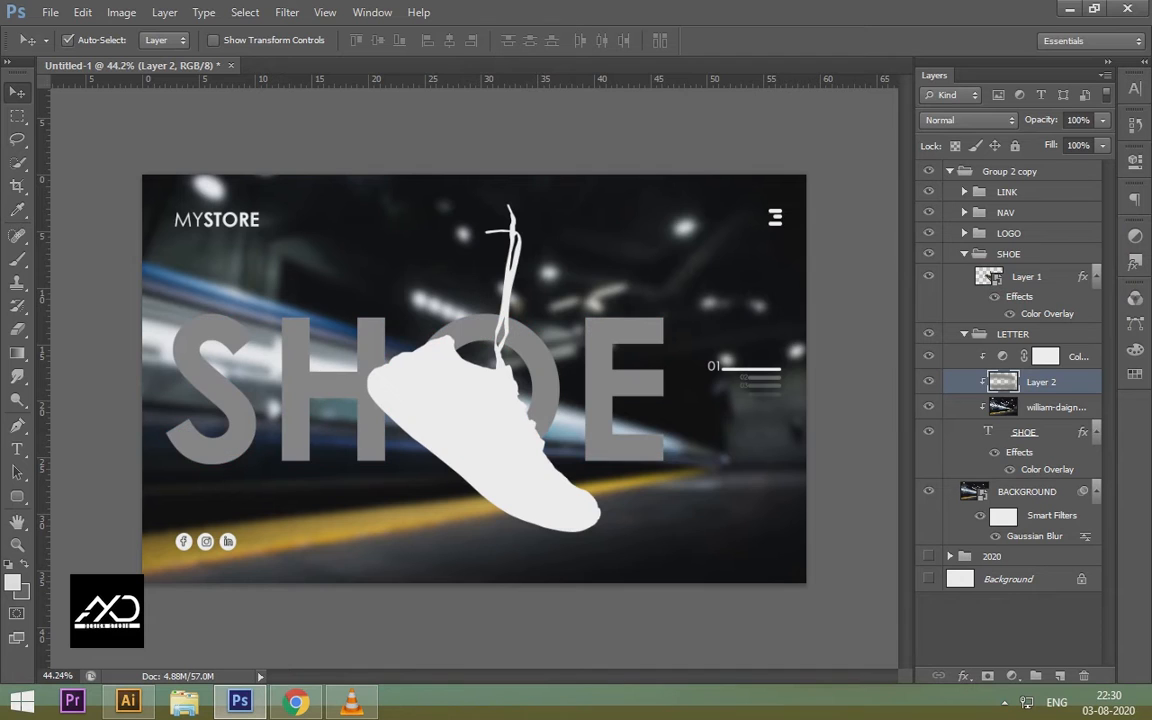
{"action": "double_click", "coordinate": [1047, 469]}
{"action": "double_click", "coordinate": [1060, 431]}
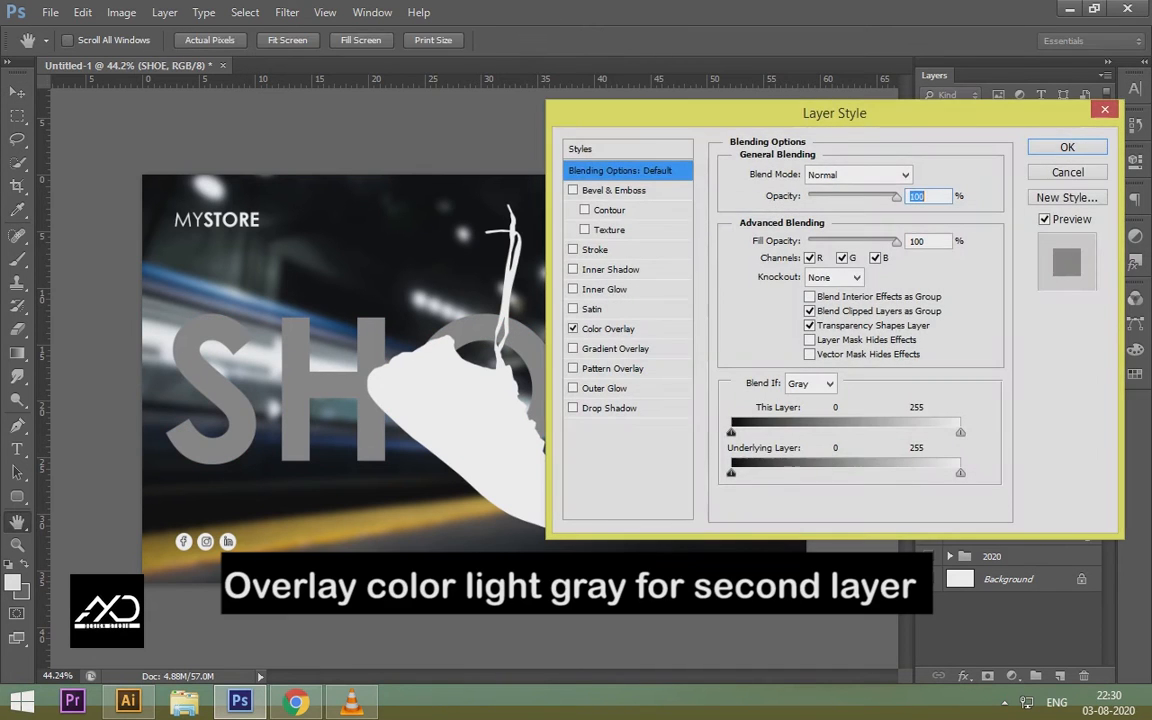
{"action": "left_click", "coordinate": [608, 328]}
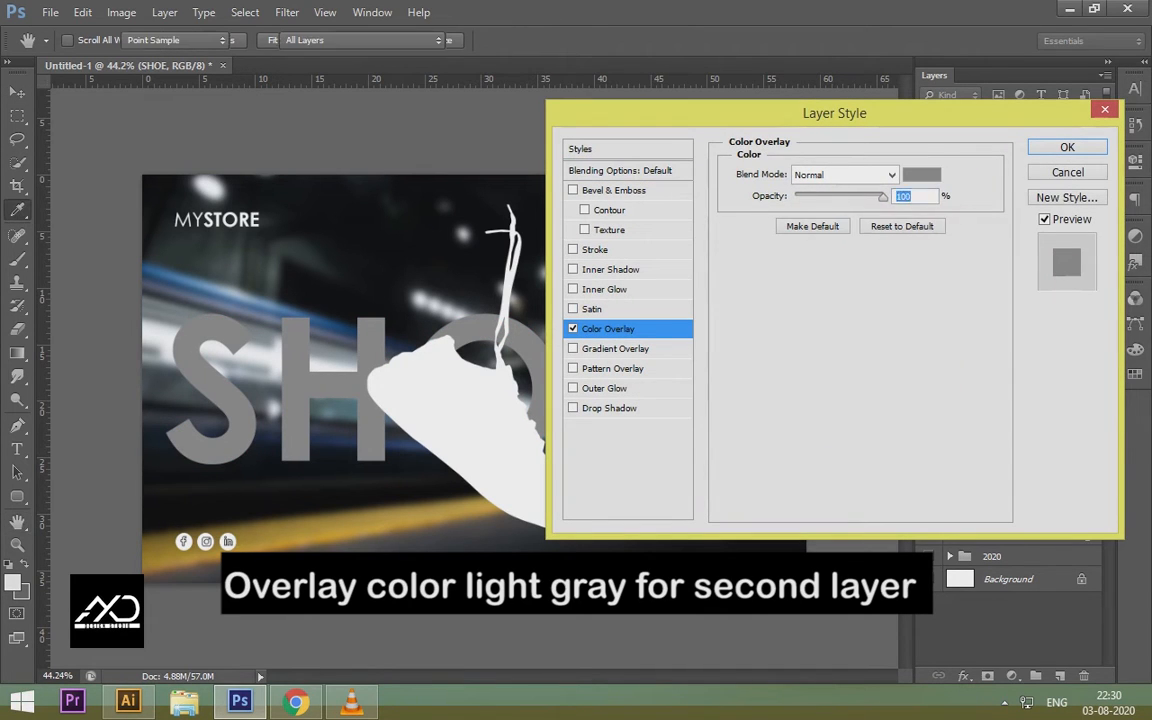
{"action": "left_click", "coordinate": [913, 175]}
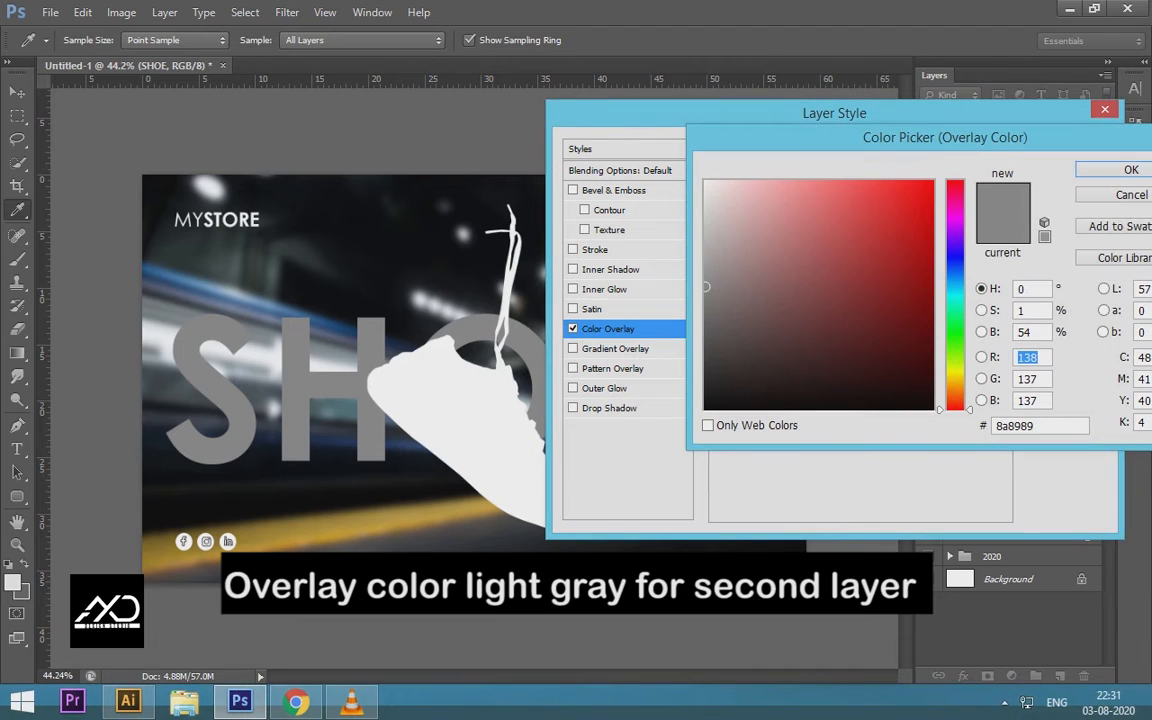
{"action": "mouse_move", "coordinate": [706, 287]}
{"action": "left_mouse_down"}
{"action": "mouse_move", "coordinate": [706, 267]}
{"action": "mouse_move", "coordinate": [706, 292]}
{"action": "left_mouse_up"}
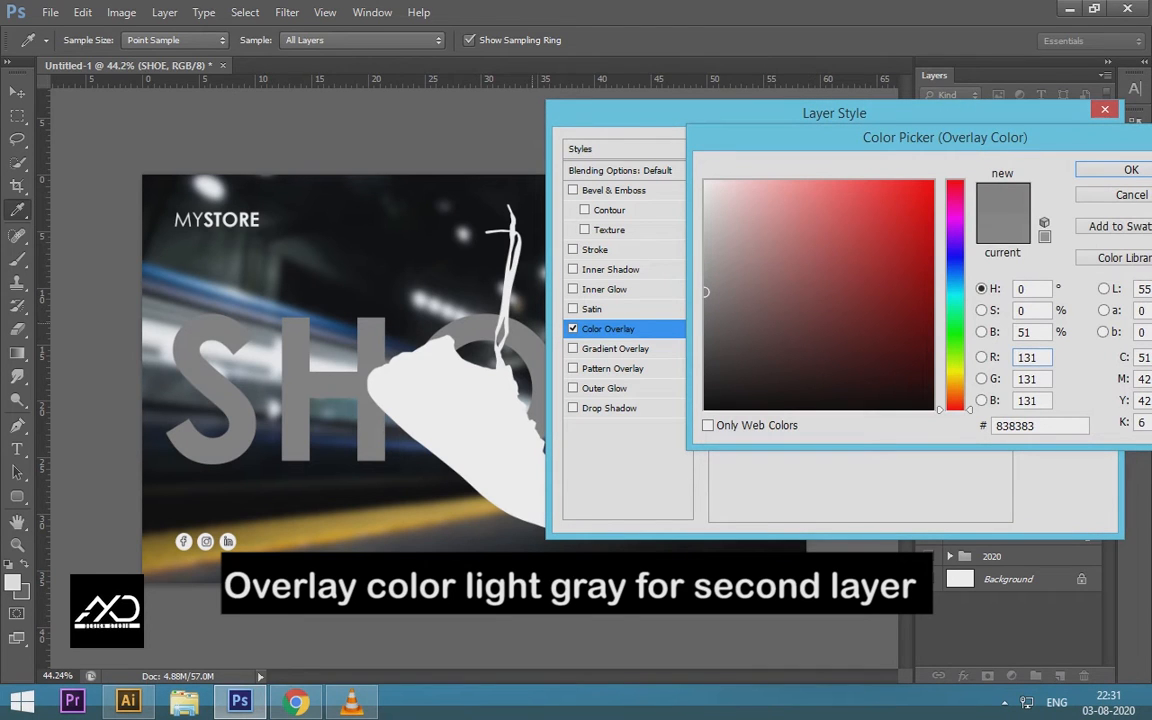
{"action": "key", "text": "Return"}
{"action": "key", "text": "Return"}
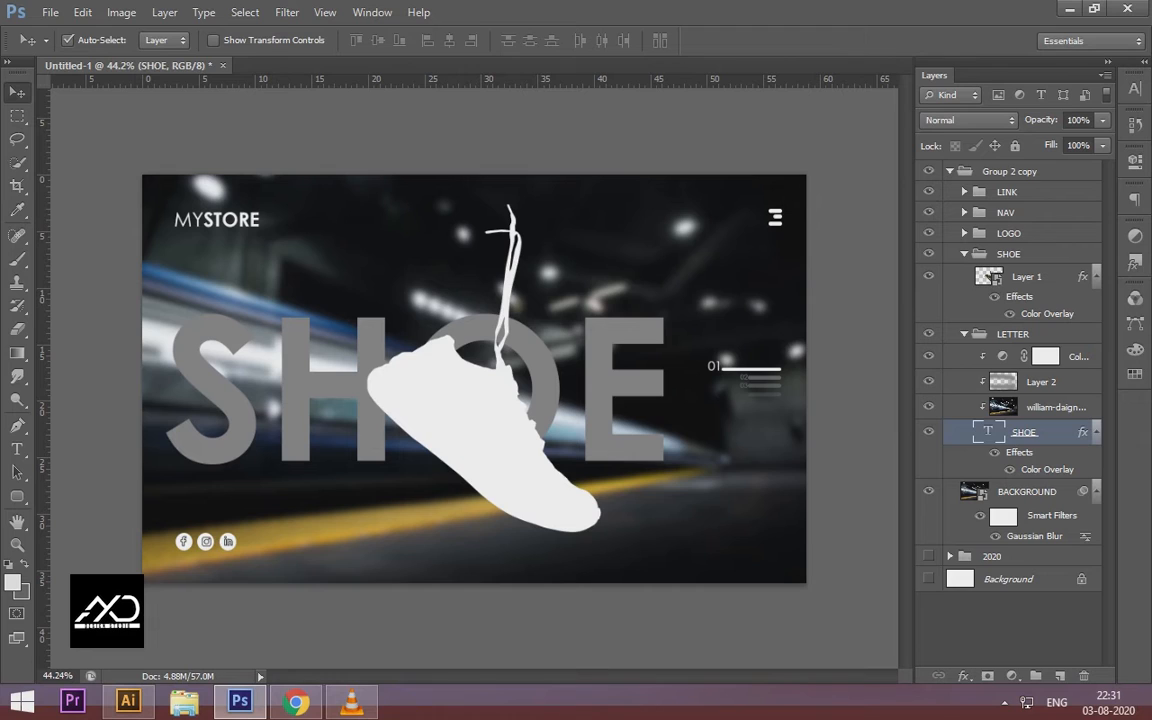
Step: Add a new layer above BACKGROUND and draw a closed Pen tool path with jagged edges around the train's light streaks
{"action": "left_click", "coordinate": [1027, 491]}
{"action": "key", "text": "ctrl+shift+alt+n"}
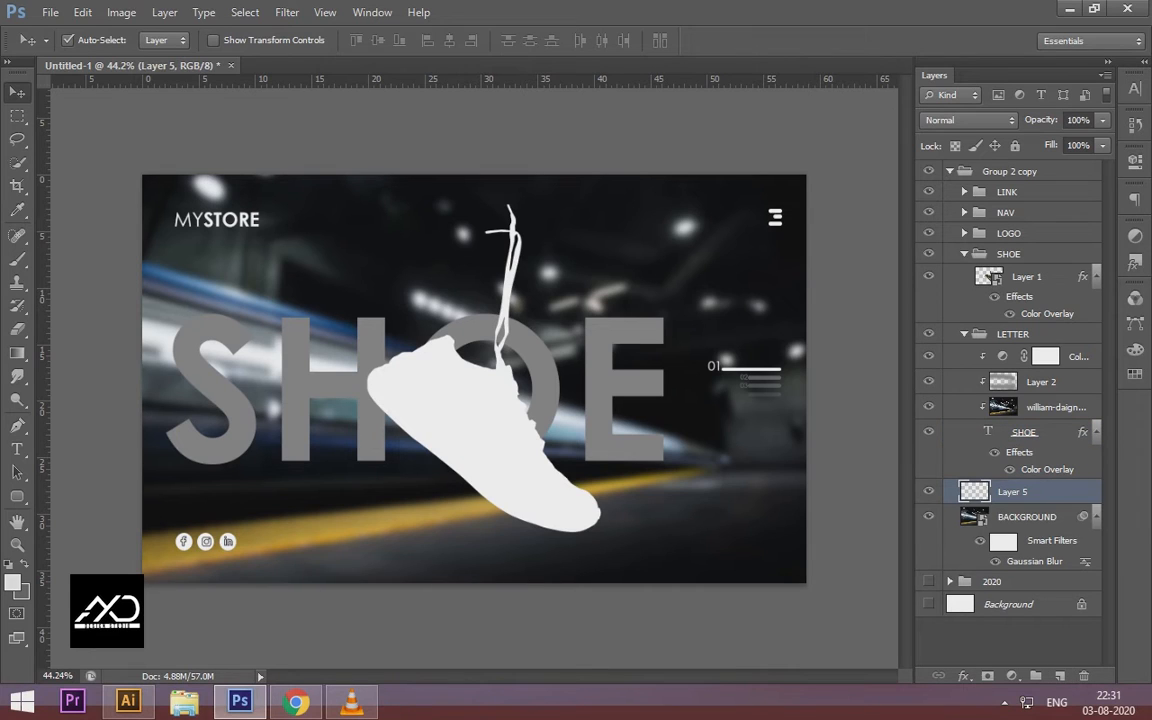
{"action": "key", "text": "p"}
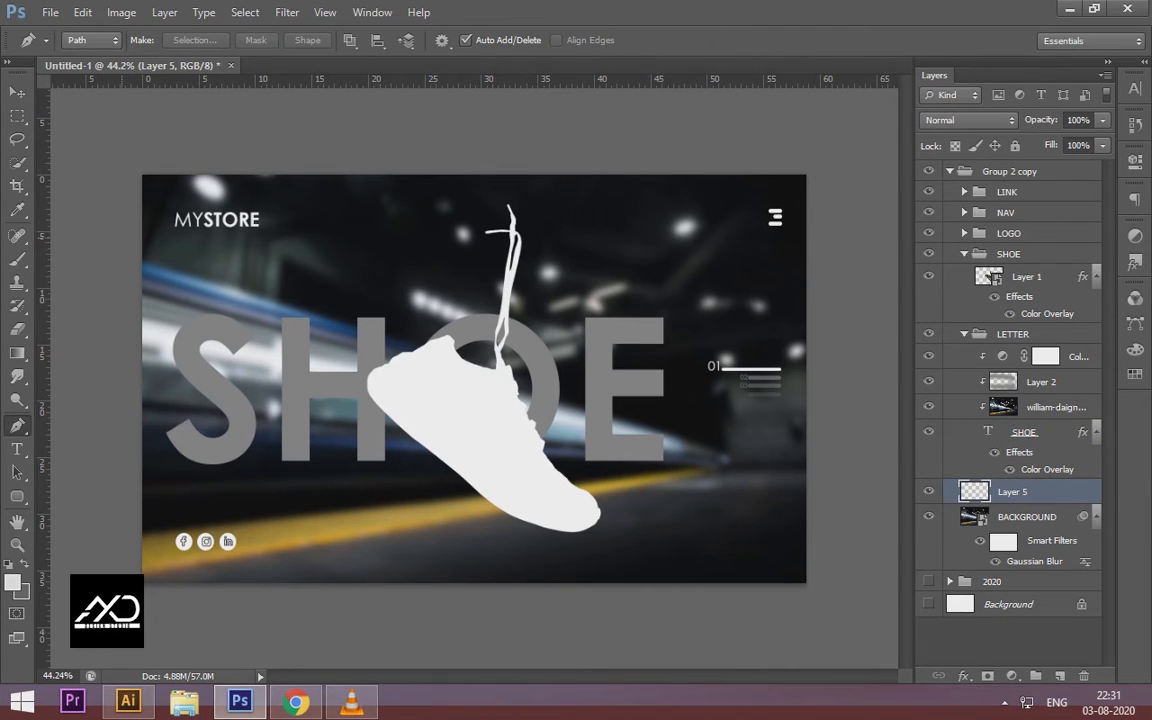
{"action": "left_click", "coordinate": [121, 238]}
{"action": "left_click", "coordinate": [736, 458]}
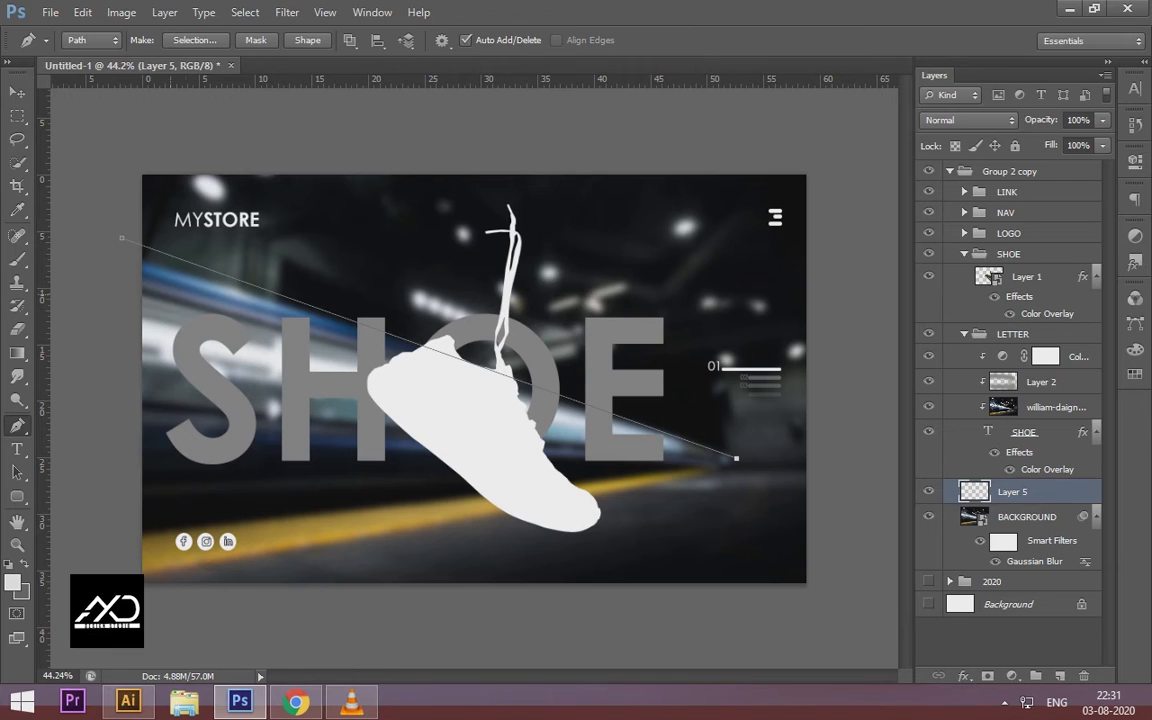
{"action": "left_click", "coordinate": [113, 283]}
{"action": "left_click", "coordinate": [699, 458]}
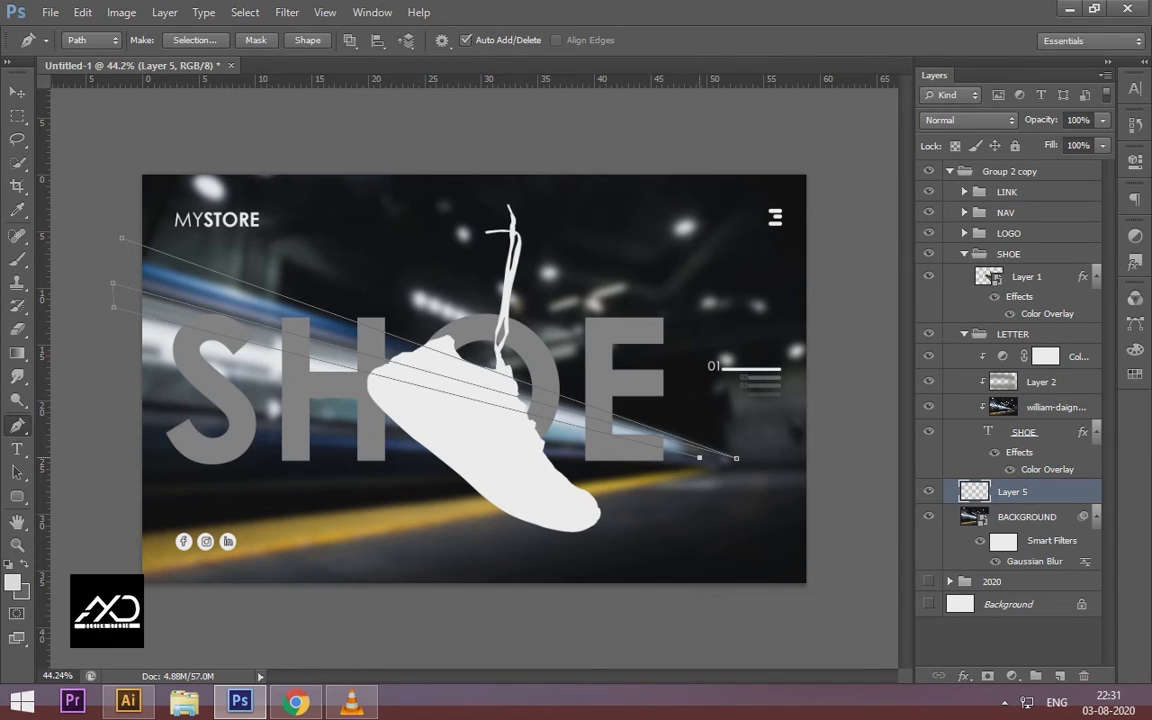
{"action": "left_click", "coordinate": [67, 324]}
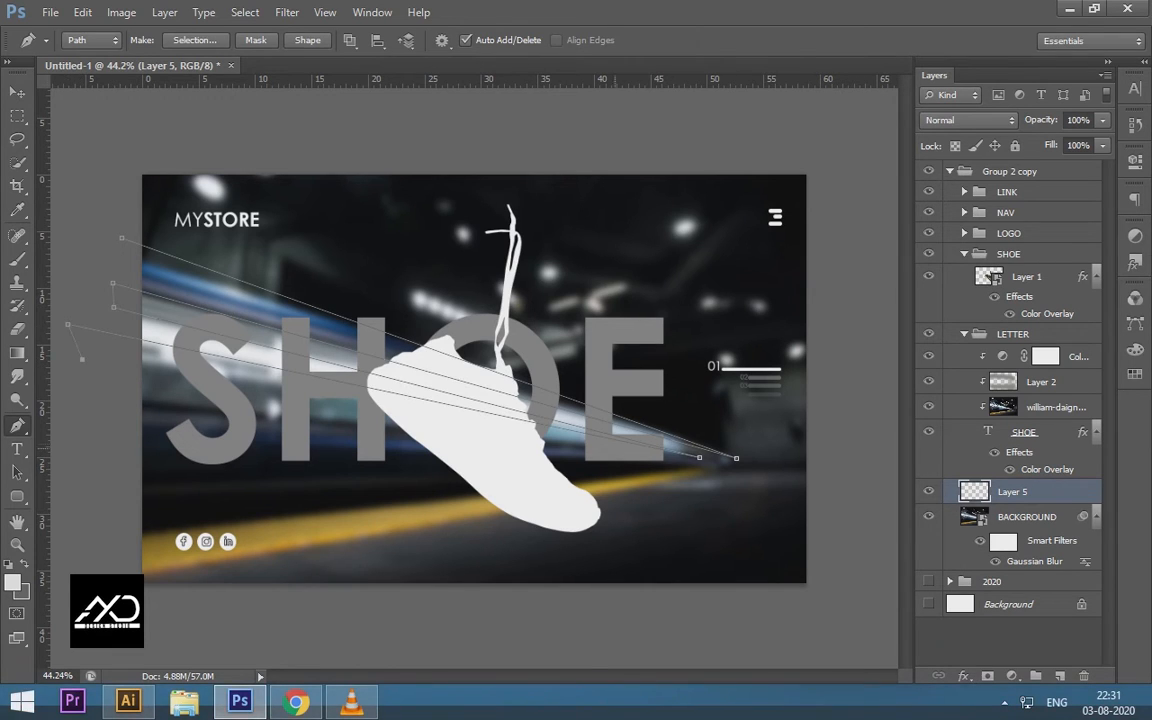
{"action": "left_click", "coordinate": [491, 412]}
{"action": "left_click", "coordinate": [607, 448]}
{"action": "left_click", "coordinate": [111, 380]}
{"action": "left_click", "coordinate": [114, 417]}
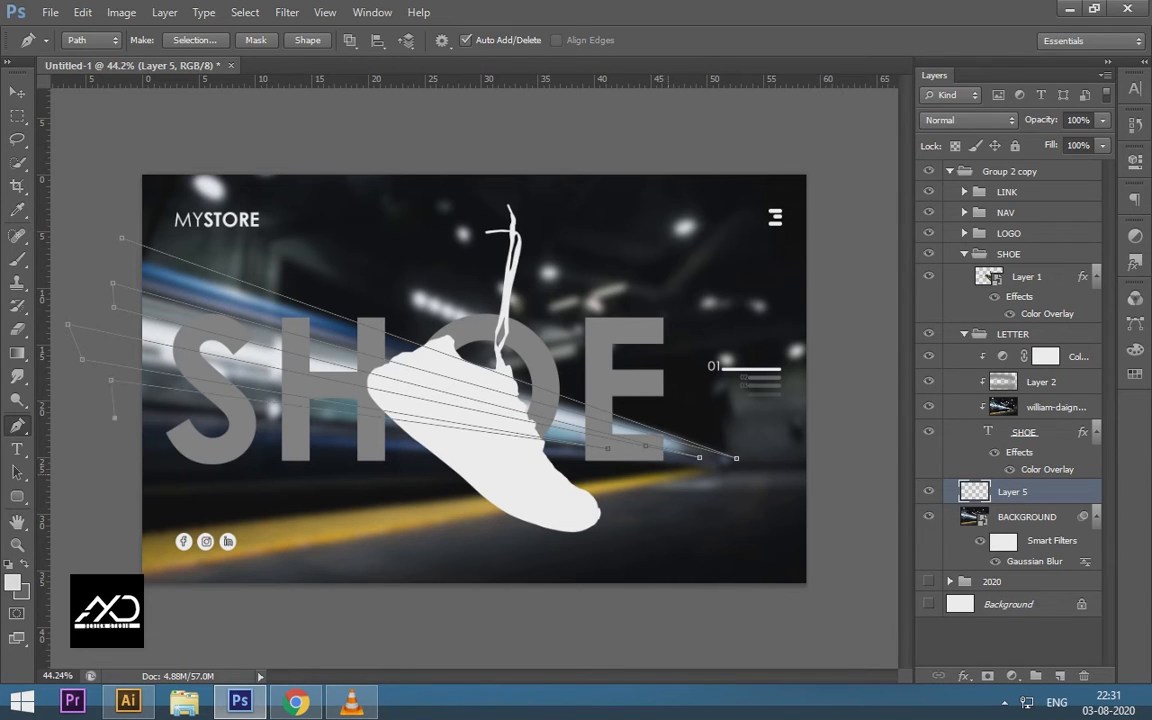
{"action": "left_click", "coordinate": [698, 468]}
{"action": "left_click", "coordinate": [754, 467]}
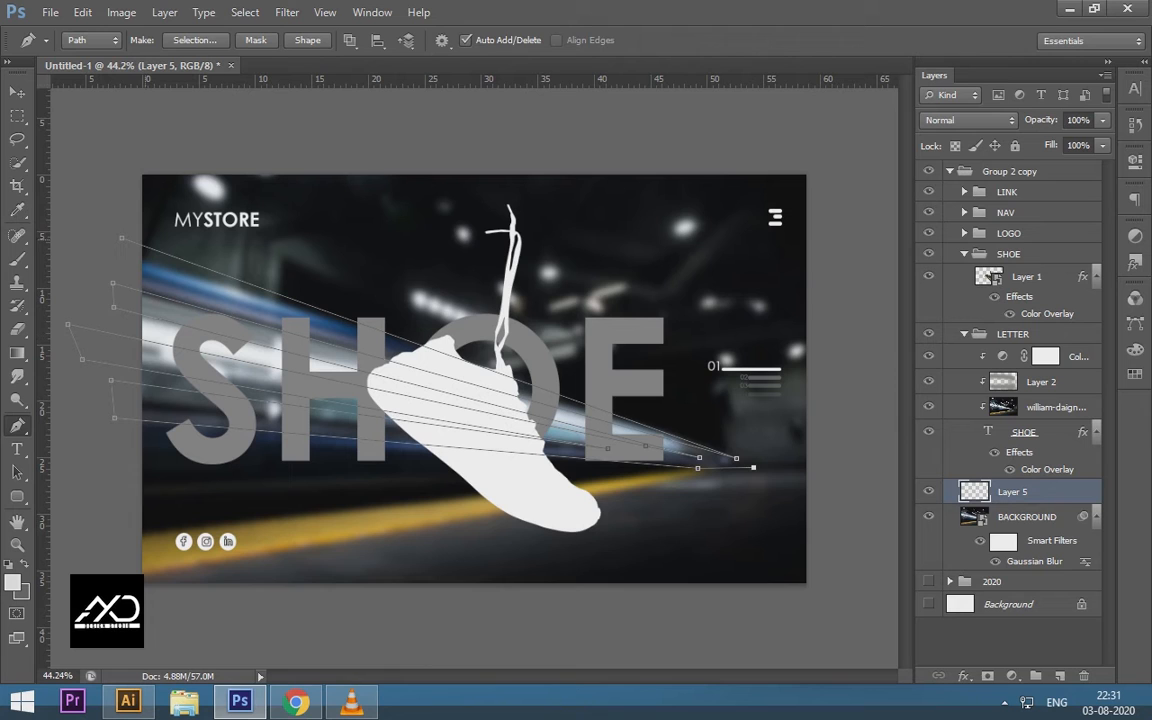
{"action": "left_click", "coordinate": [122, 238]}
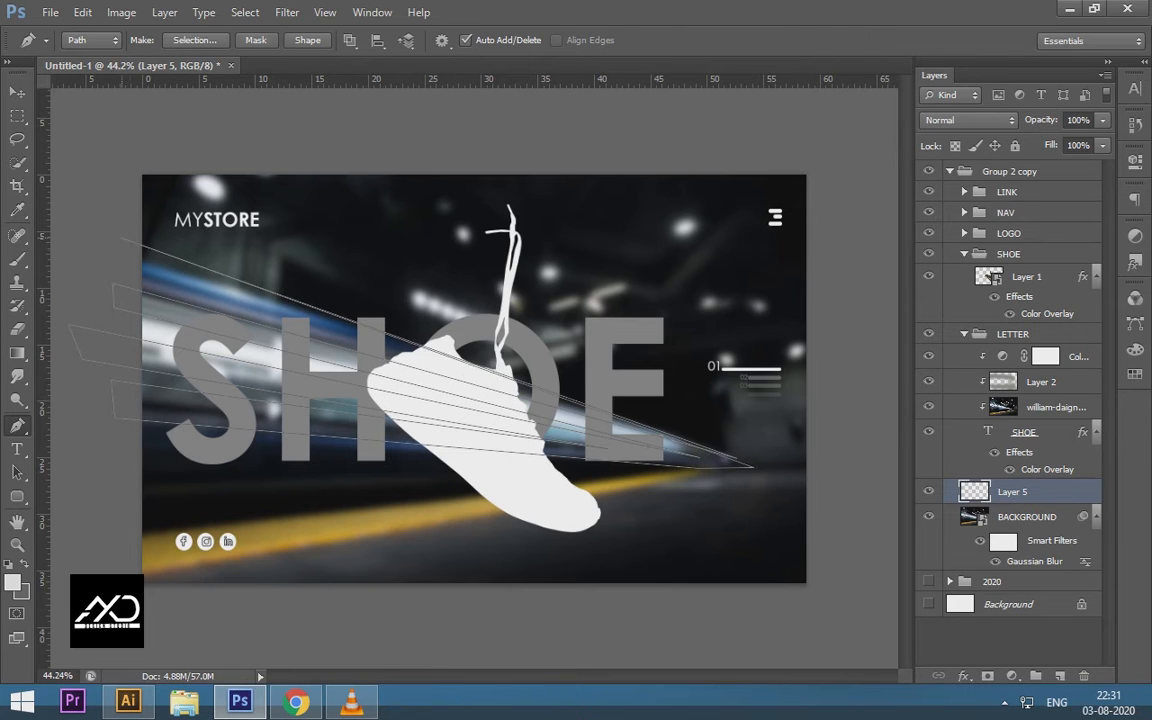
Step: Turn the streak path into a selection, fill it on Layer 5, and apply a Color Overlay in gray 666666
{"action": "key", "text": "ctrl+Return"}
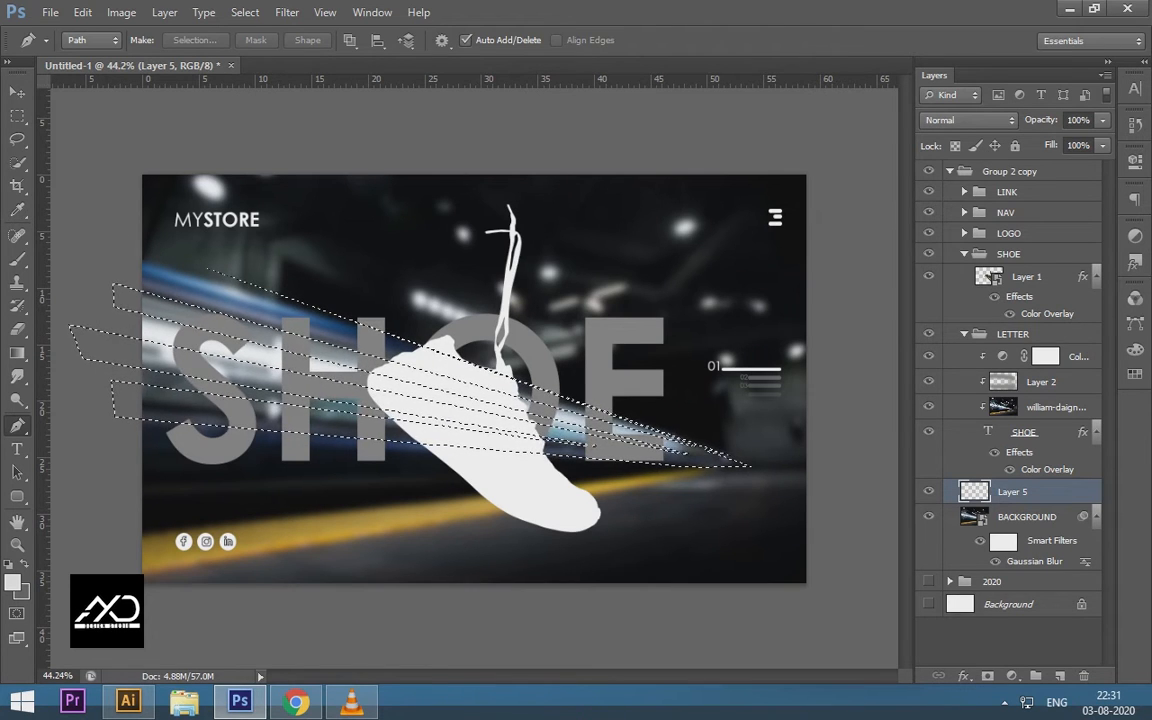
{"action": "right_click", "coordinate": [1068, 491]}
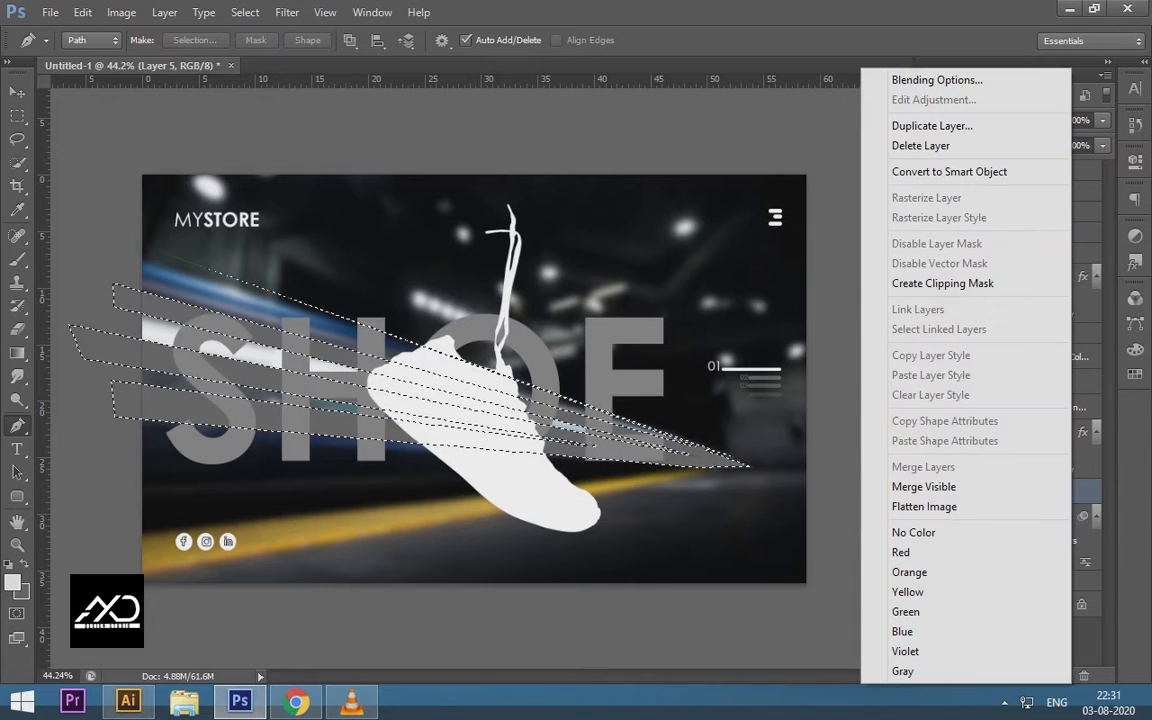
{"action": "key", "text": "Escape"}
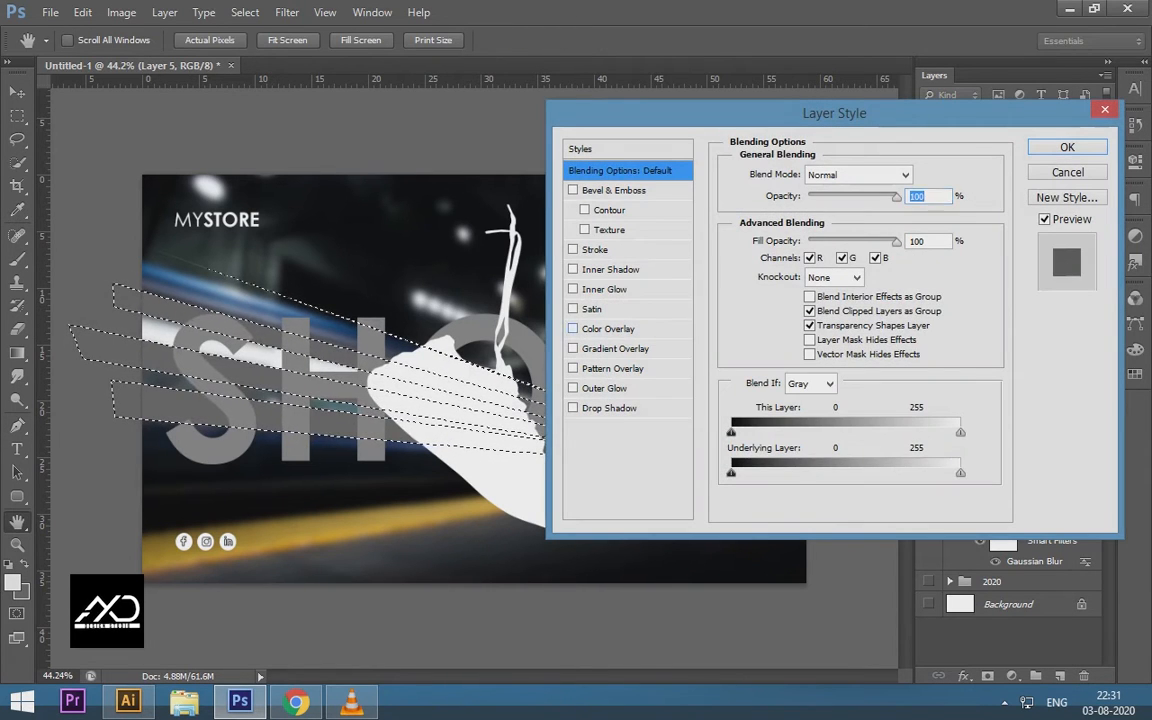
{"action": "left_click", "coordinate": [608, 329]}
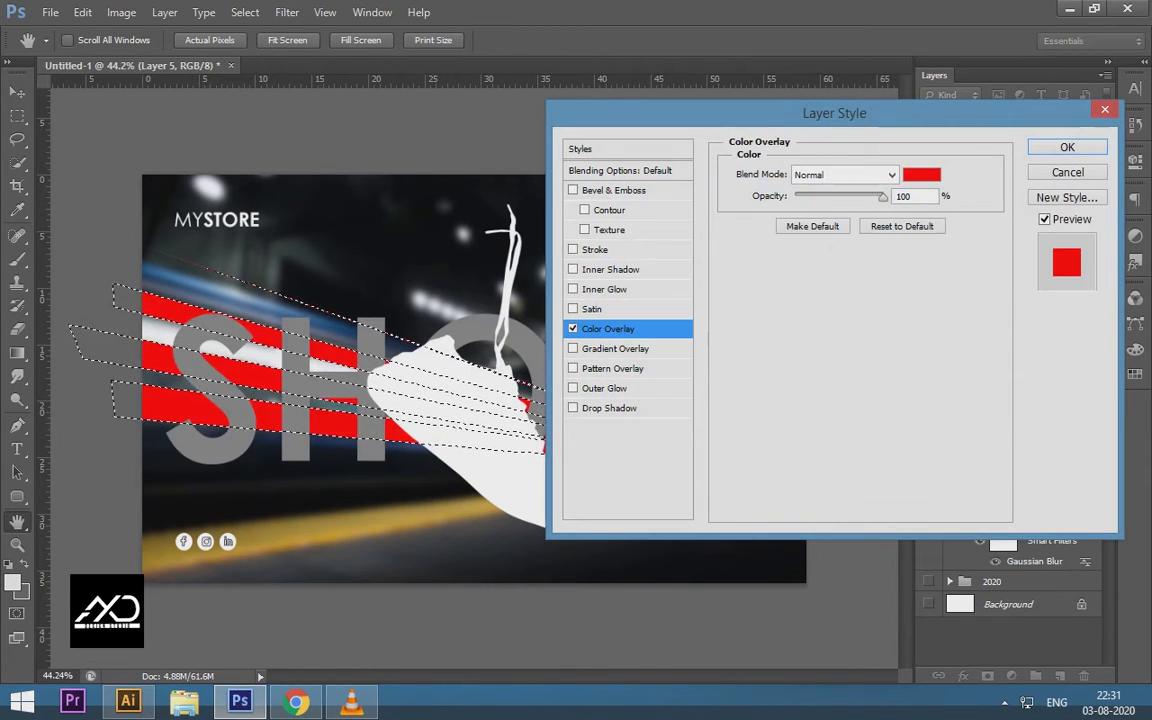
{"action": "left_click", "coordinate": [920, 174]}
{"action": "mouse_move", "coordinate": [705, 280]}
{"action": "left_mouse_down"}
{"action": "mouse_move", "coordinate": [705, 340]}
{"action": "mouse_move", "coordinate": [705, 318]}
{"action": "left_mouse_up"}
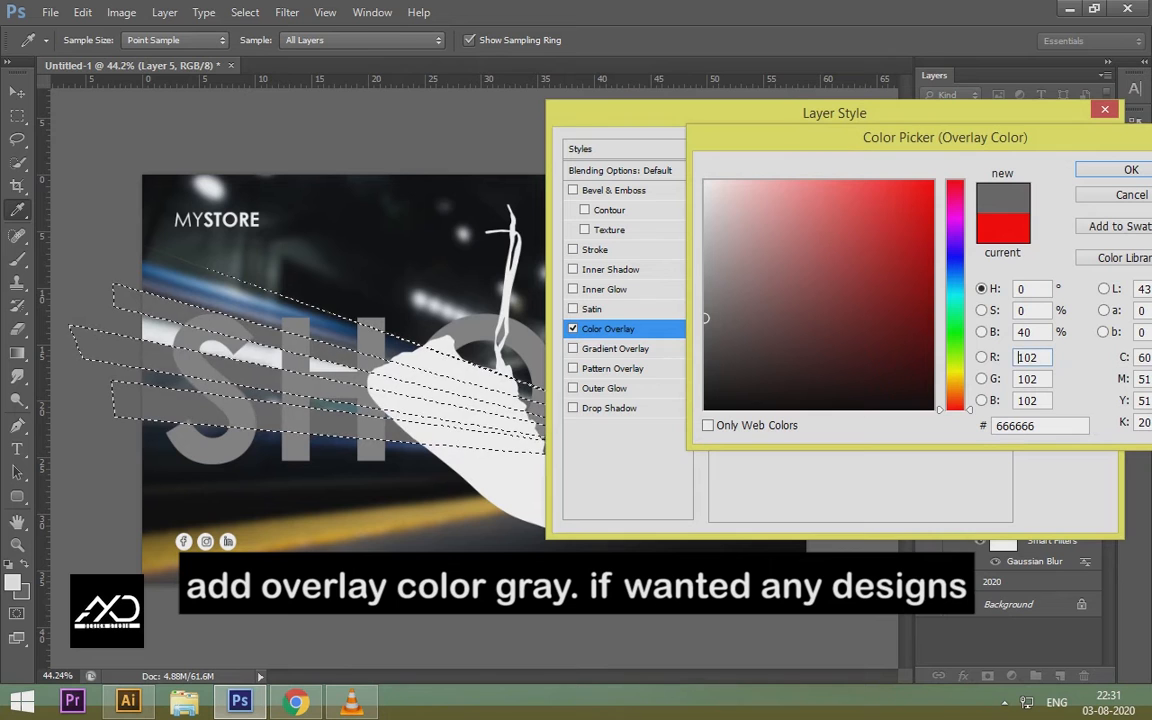
{"action": "key", "text": "Return"}
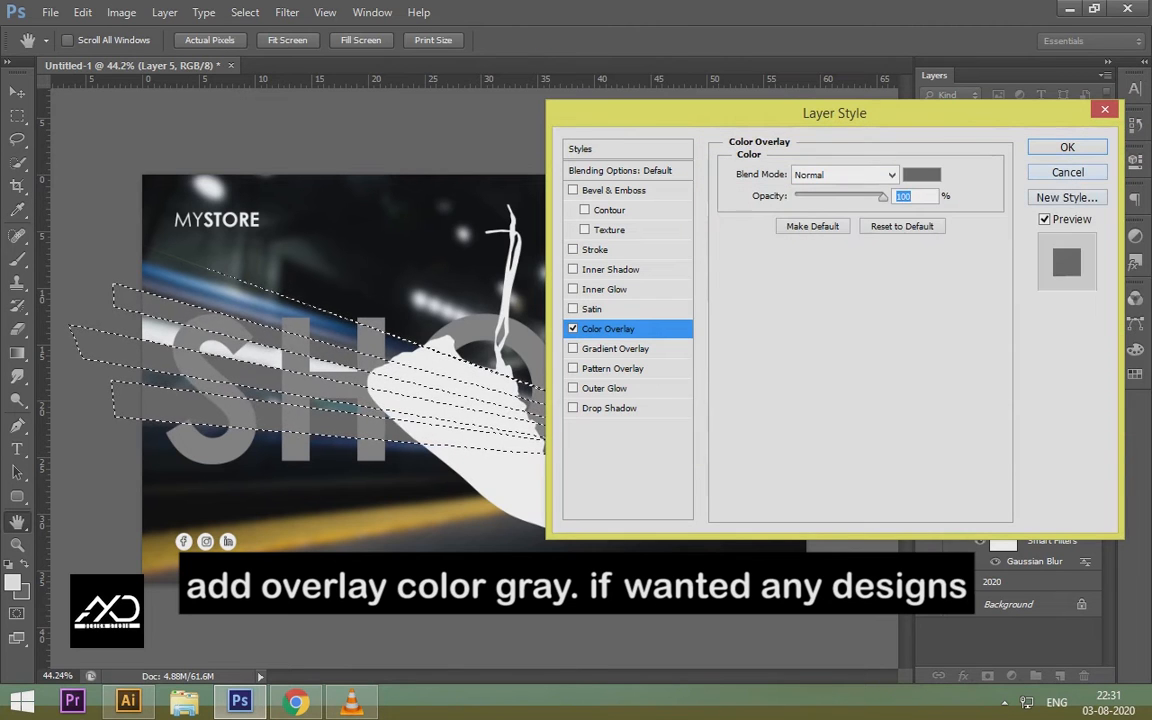
{"action": "key", "text": "Return"}
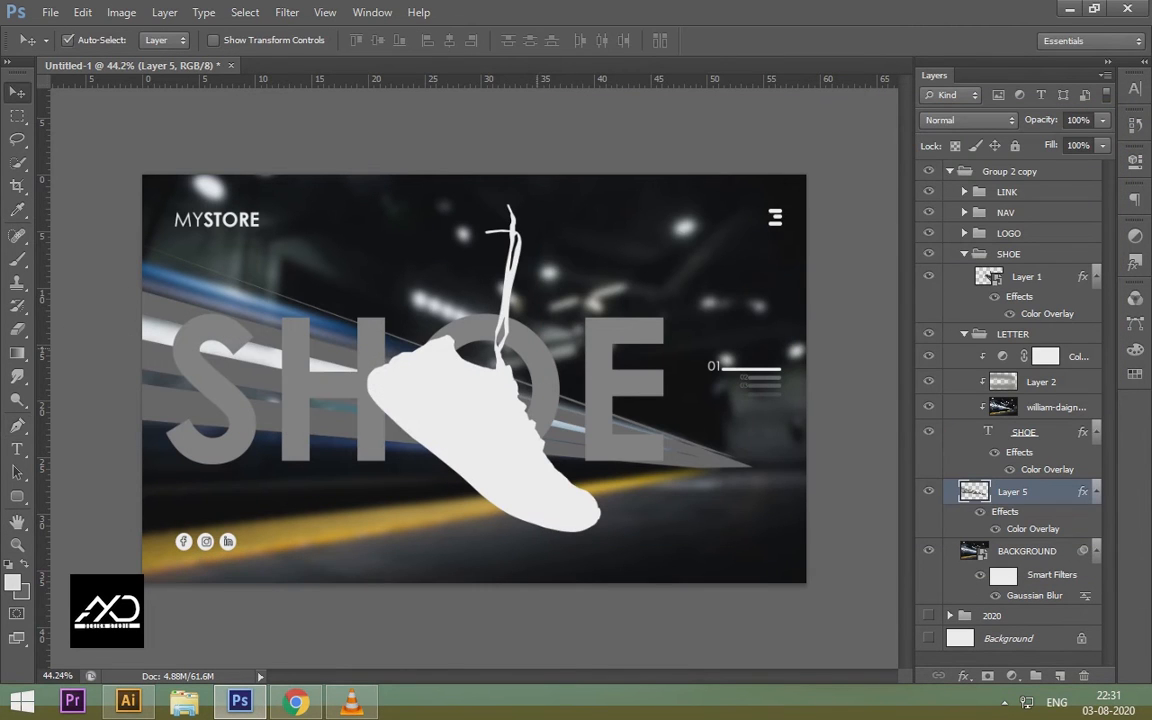
Step: Examine the gray light-streak shapes behind the SHOE text and shoe up close, along with their layers
{"action": "scroll", "coordinate": [474, 376], "scroll_direction": "up", "scroll_amount": 6}
{"action": "left_click", "coordinate": [1003, 383]}
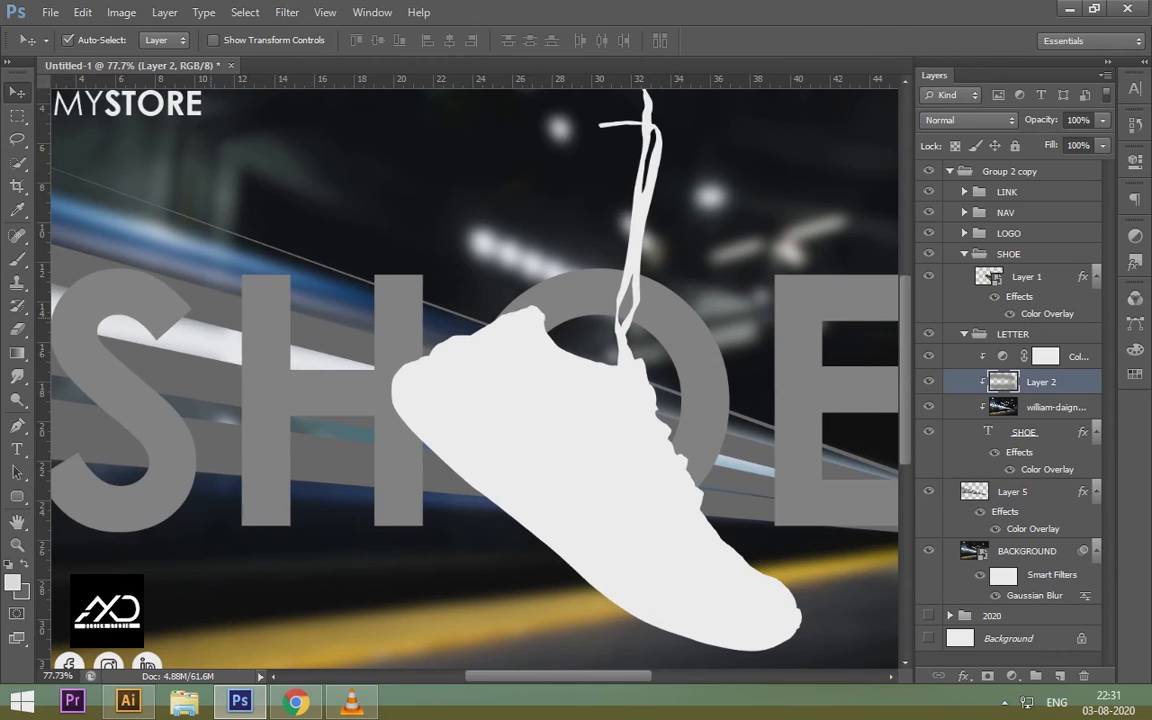
{"action": "scroll", "coordinate": [474, 376], "scroll_direction": "down", "scroll_amount": 2}
{"action": "scroll", "coordinate": [165, 285], "scroll_direction": "up", "scroll_amount": 4}
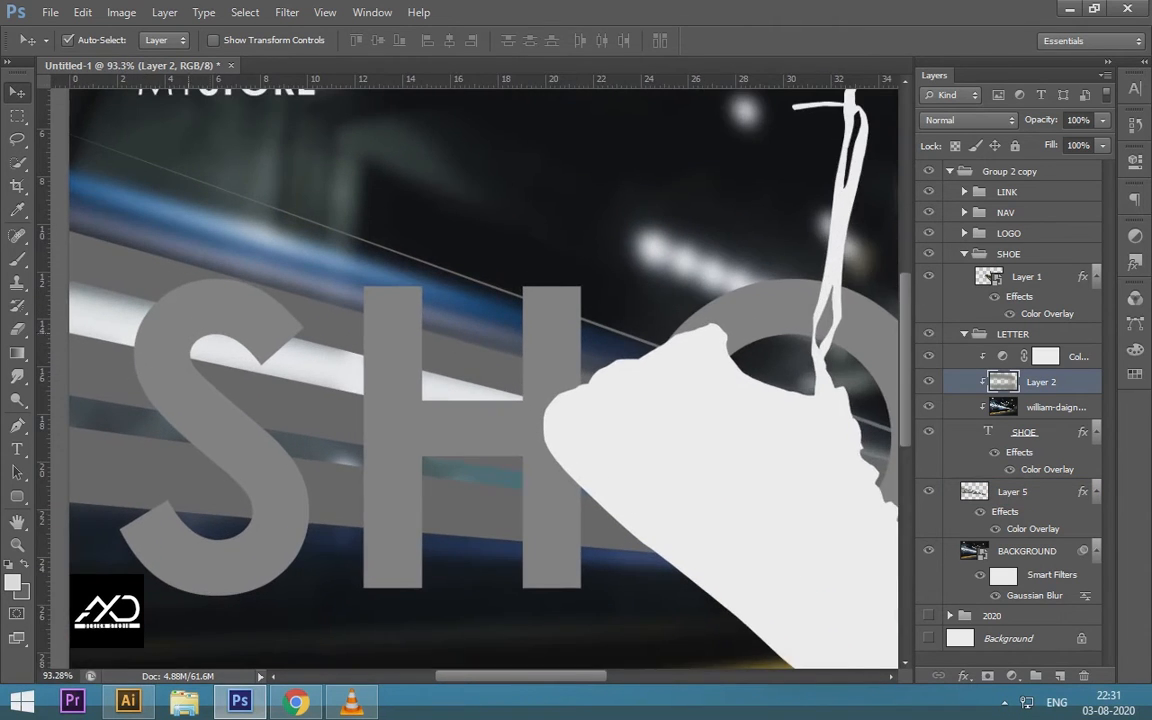
{"action": "left_click_drag", "start_coordinate": [165, 335], "coordinate": [264, 355]}
{"action": "left_click", "coordinate": [239, 334]}
{"action": "left_click", "coordinate": [262, 333]}
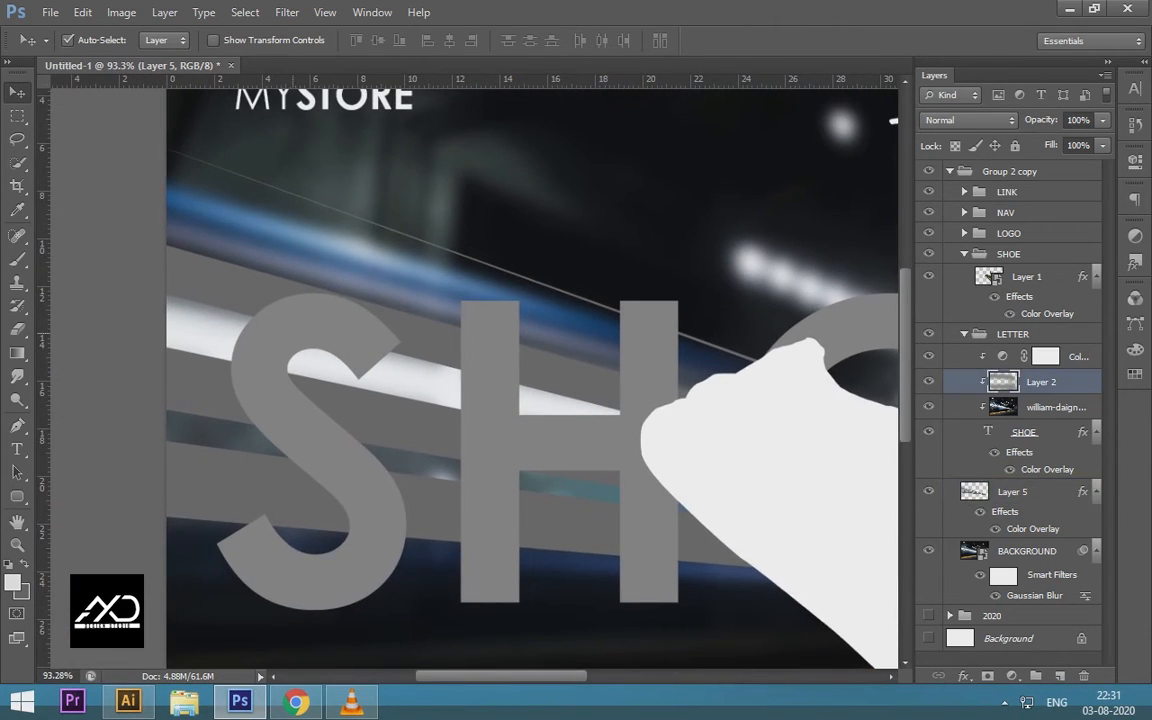
{"action": "left_click", "coordinate": [1027, 276]}
{"action": "scroll", "coordinate": [474, 376], "scroll_direction": "down", "scroll_amount": 9}
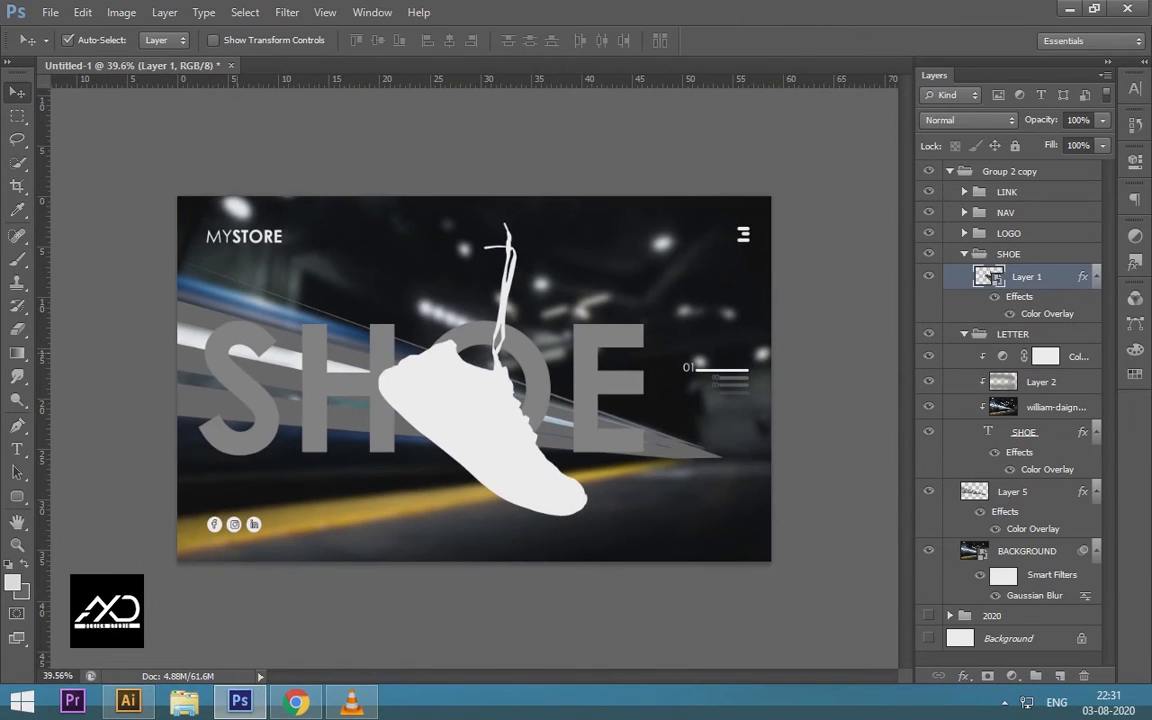
Step: Add a new layer directly above BACKGROUND and fill it with gray 656565
{"action": "scroll", "coordinate": [474, 376], "scroll_direction": "up", "scroll_amount": 1}
{"action": "left_click", "coordinate": [1026, 551]}
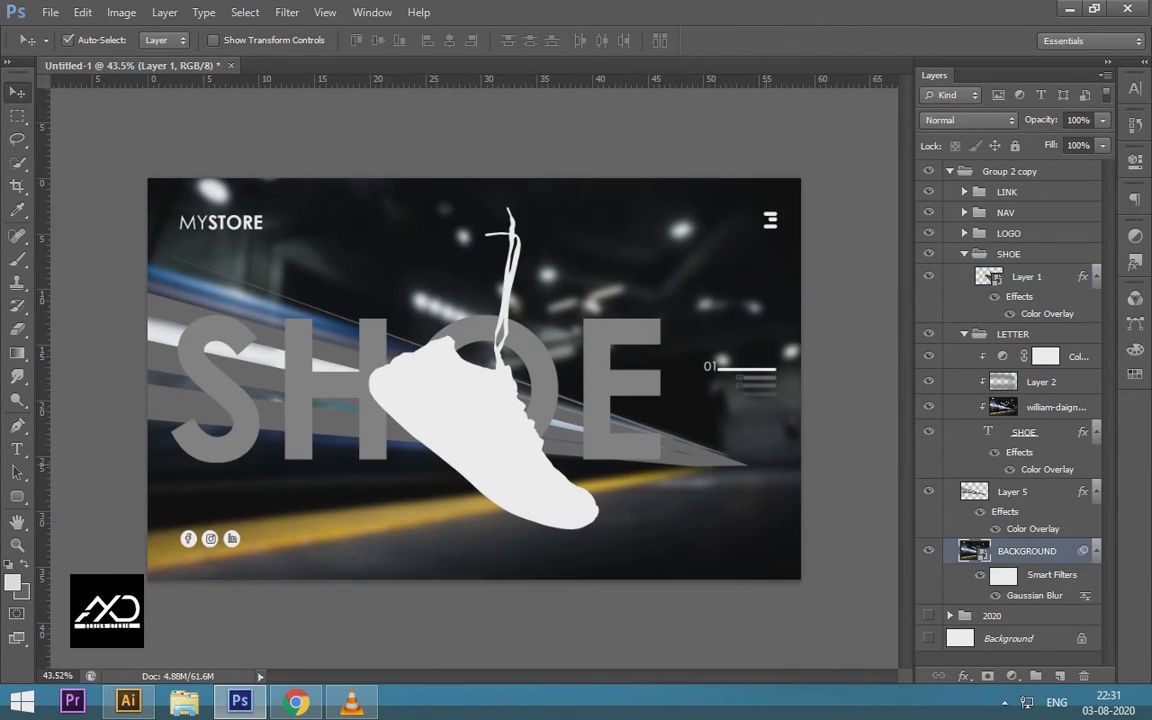
{"action": "left_click", "coordinate": [1059, 676]}
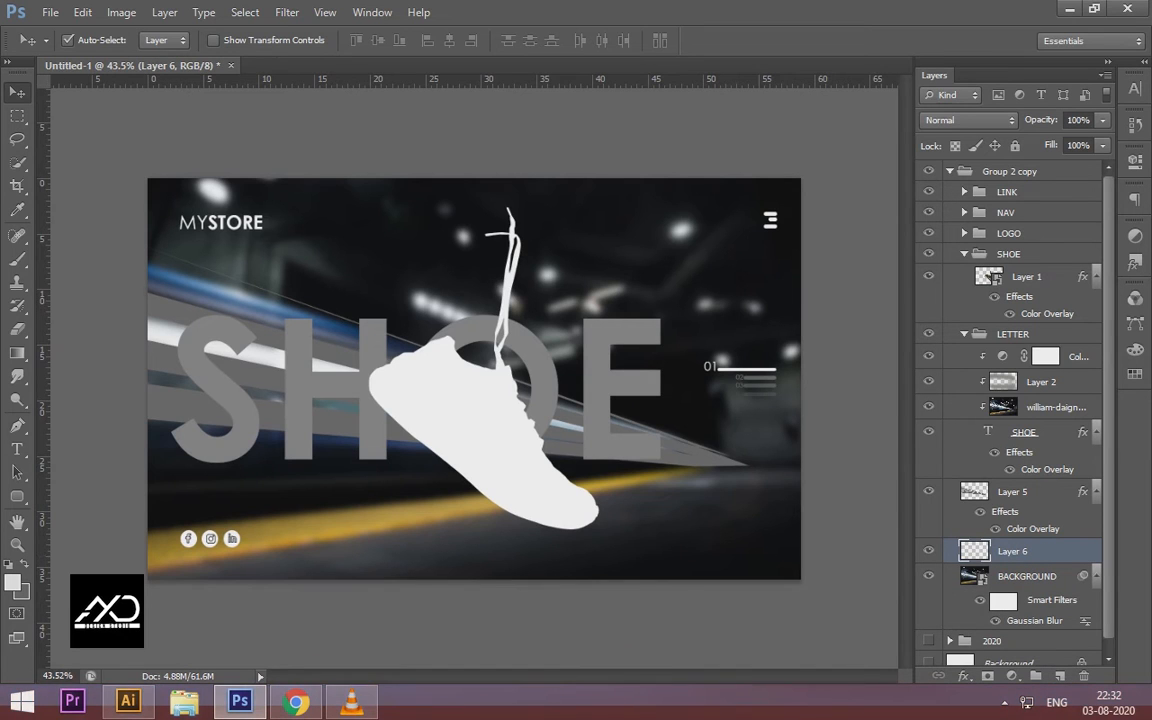
{"action": "key", "text": "i"}
{"action": "left_click", "coordinate": [21, 590]}
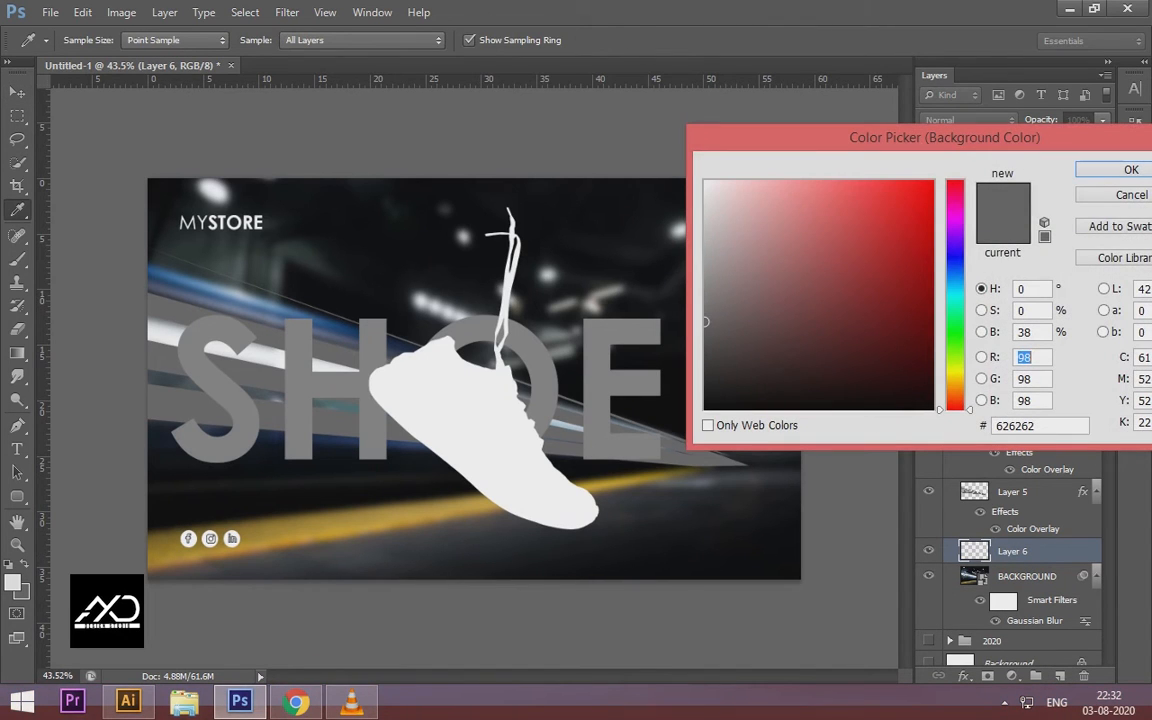
{"action": "left_click_drag", "start_coordinate": [335, 365], "coordinate": [335, 415]}
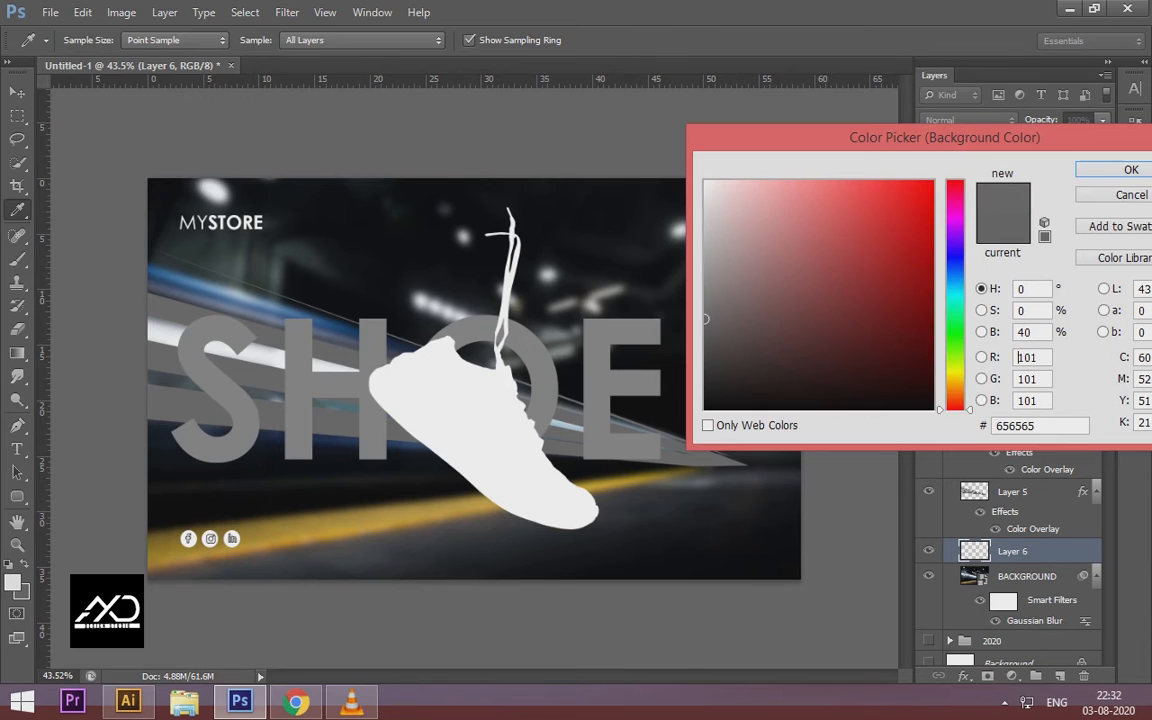
{"action": "left_click", "coordinate": [1130, 170]}
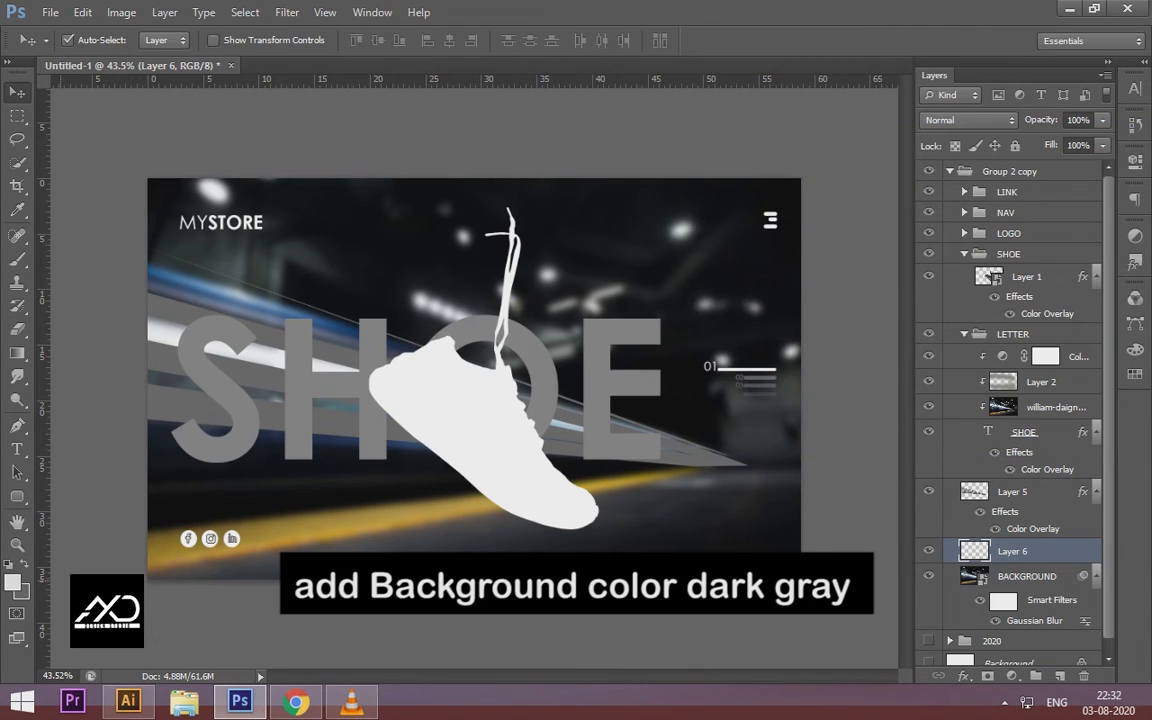
{"action": "key", "text": "ctrl+BackSpace"}
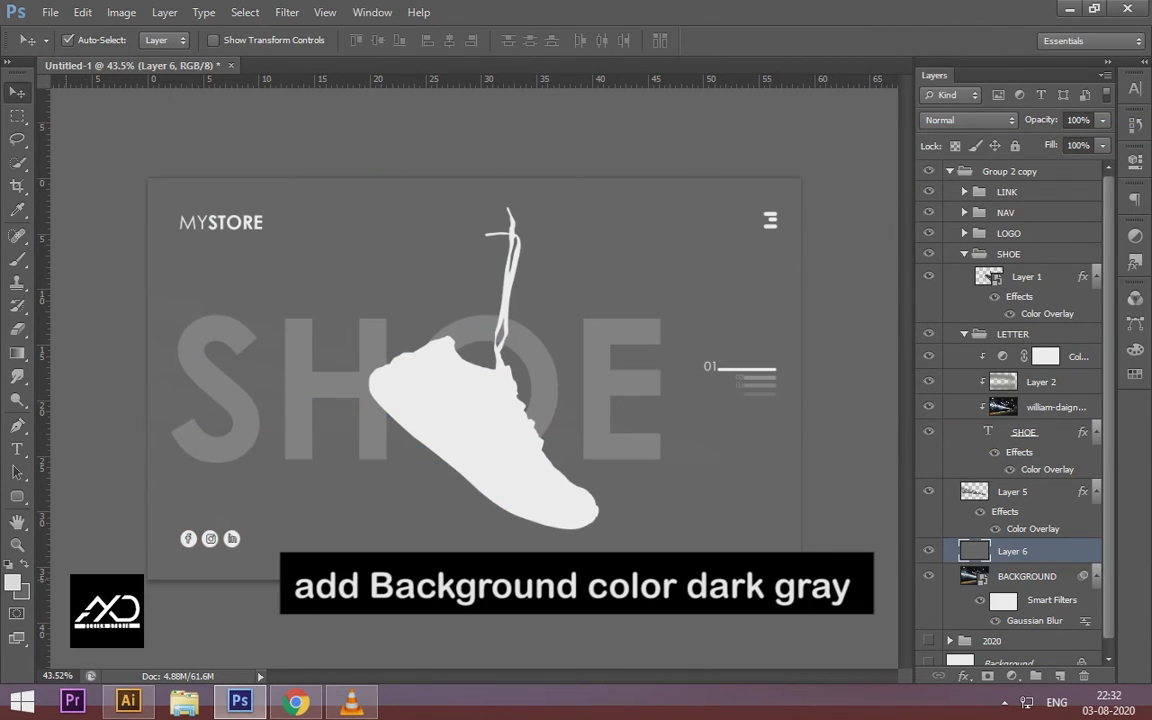
Step: Darken the background colour slightly and refill Layer 6 with it so the streak shapes stand out
{"action": "left_click", "coordinate": [22, 591]}
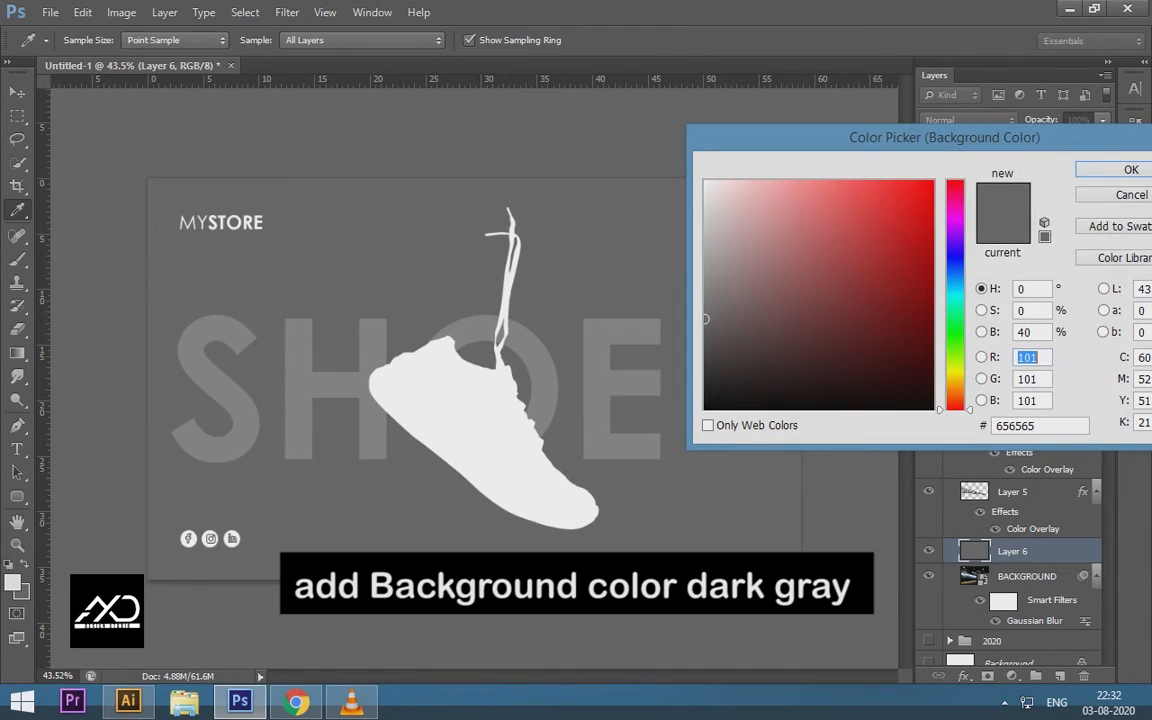
{"action": "left_click_drag", "start_coordinate": [705, 319], "coordinate": [705, 329]}
{"action": "key", "text": "Return"}
{"action": "key", "text": "ctrl+BackSpace"}
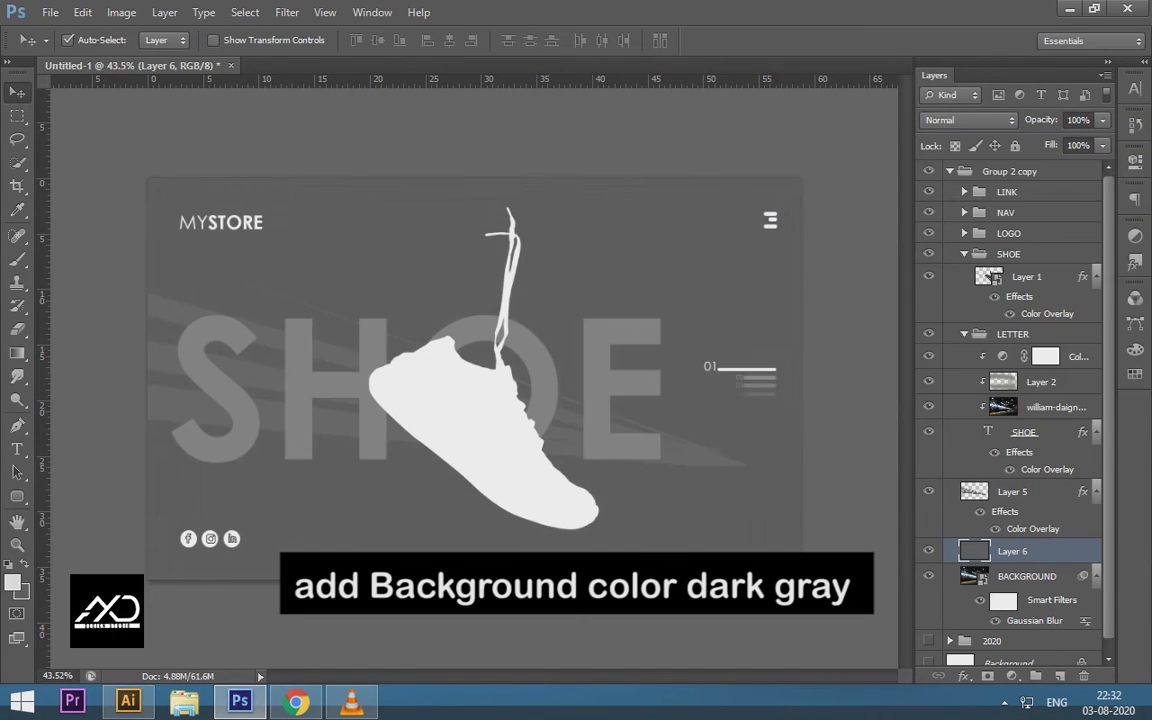
{"action": "left_click", "coordinate": [849, 392]}
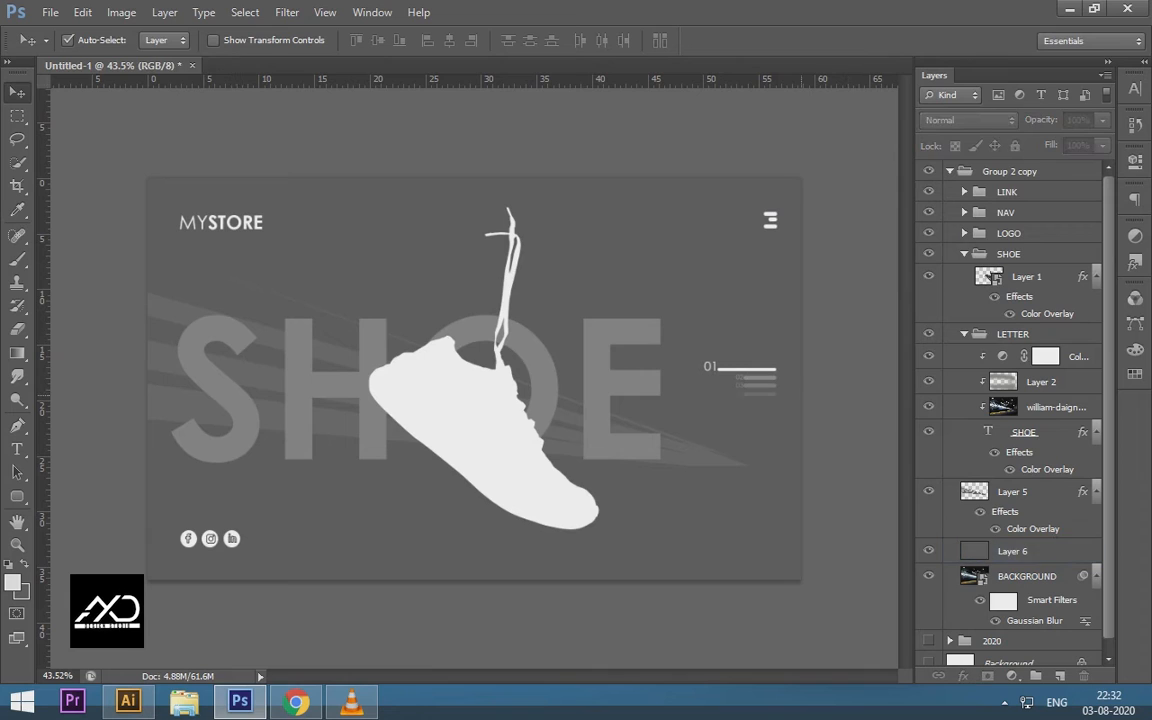
Step: Collapse the NAV group and hide the NAV, LINK and LOGO groups
{"action": "left_click", "coordinate": [762, 370]}
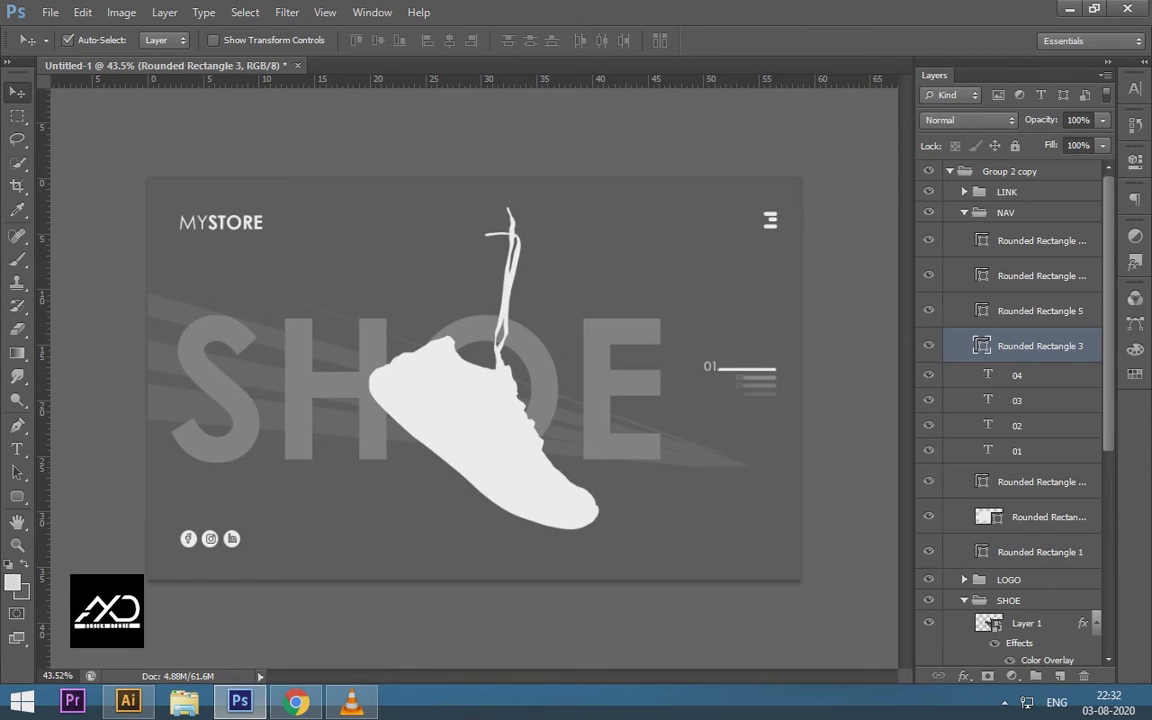
{"action": "left_click", "coordinate": [964, 212]}
{"action": "left_click", "coordinate": [929, 212]}
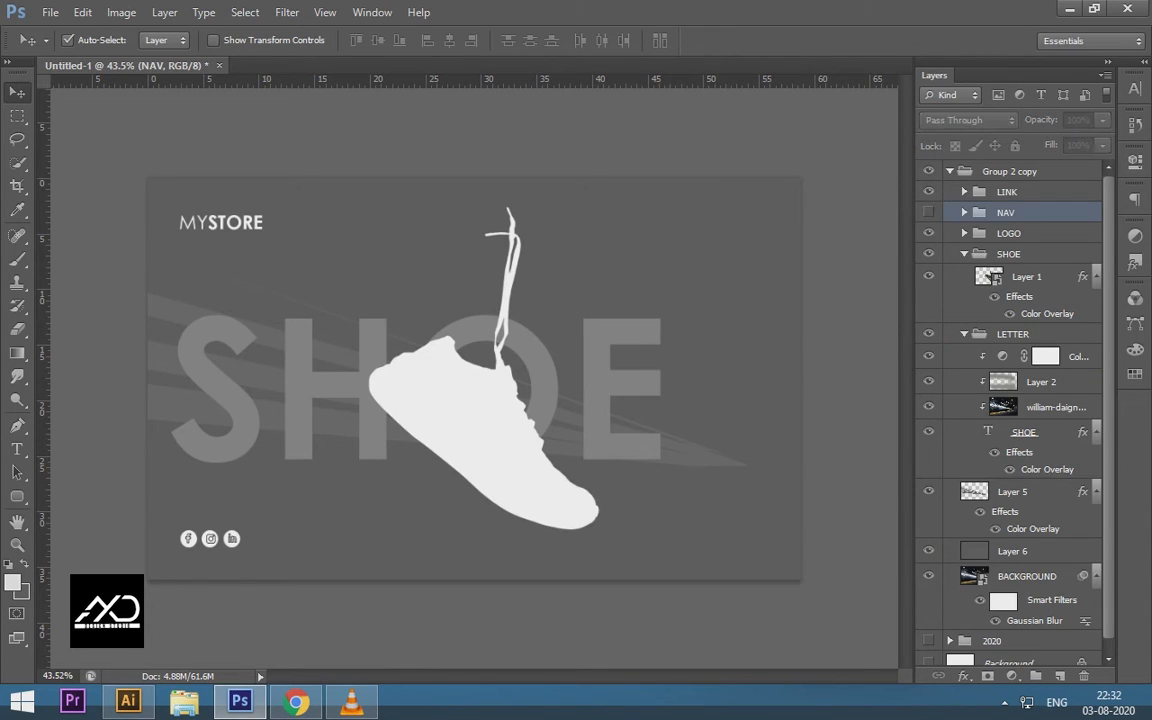
{"action": "left_click", "coordinate": [929, 191]}
{"action": "left_click", "coordinate": [929, 233]}
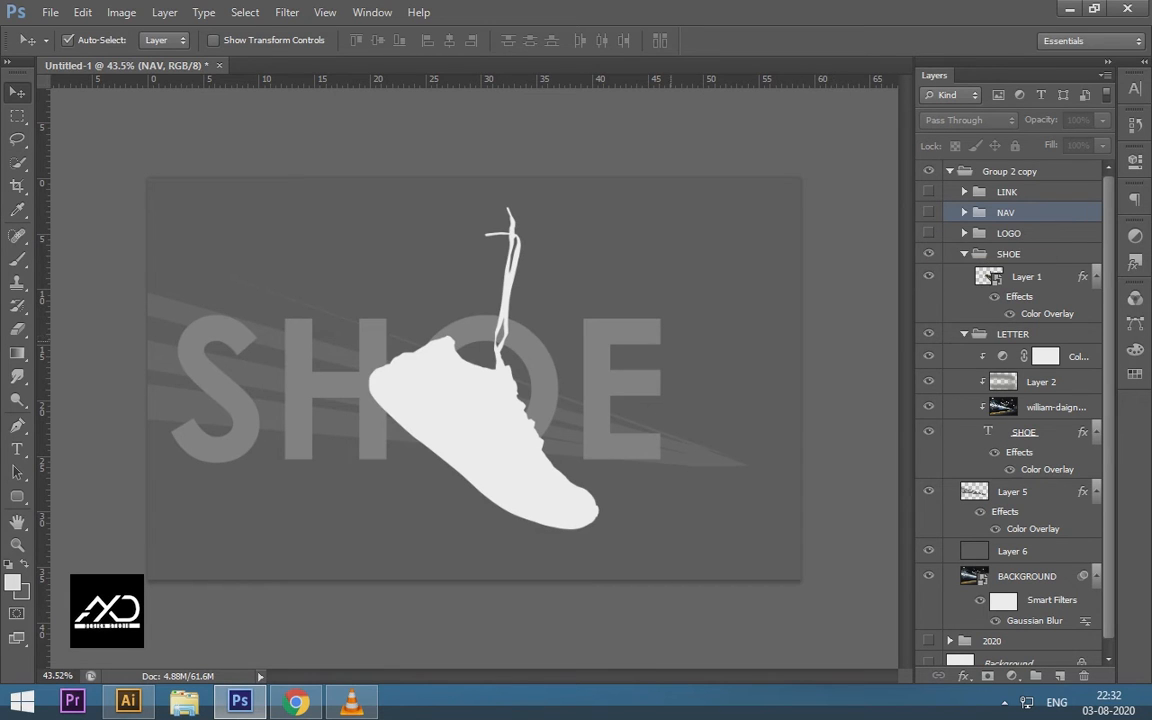
Step: Export the grayscale version for the web as a maximum-quality JPEG at quality 100, named image_depth
{"action": "left_click", "coordinate": [50, 12]}
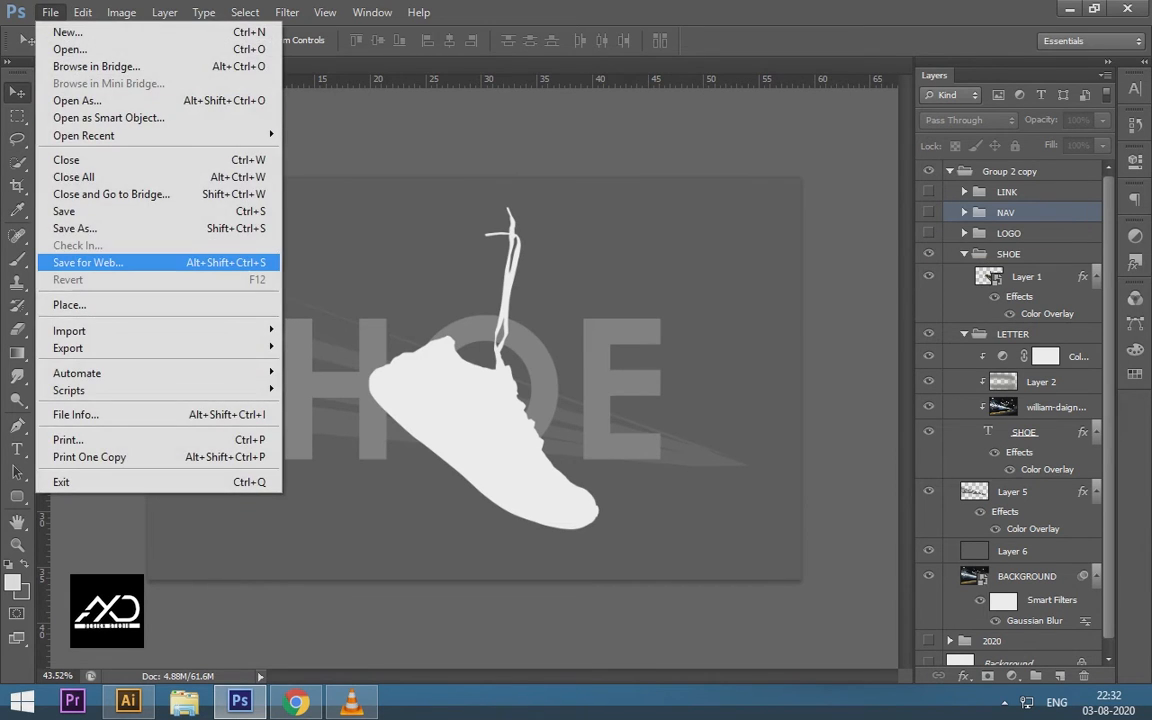
{"action": "left_click", "coordinate": [90, 262]}
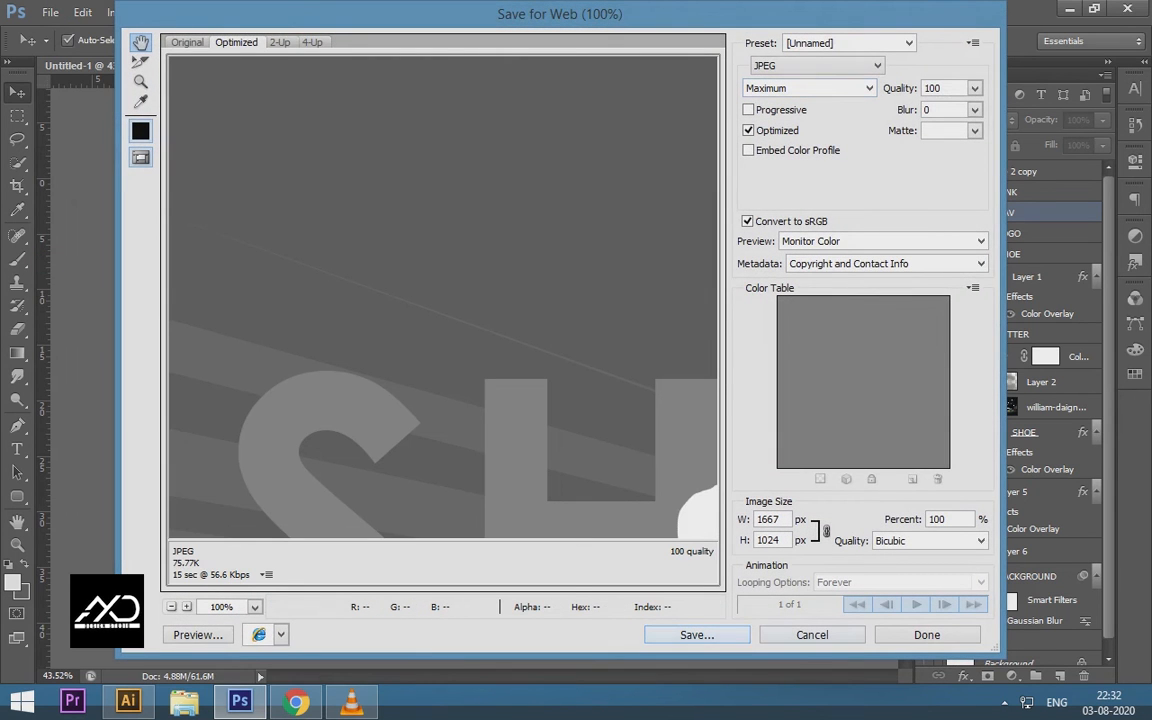
{"action": "left_click", "coordinate": [974, 88]}
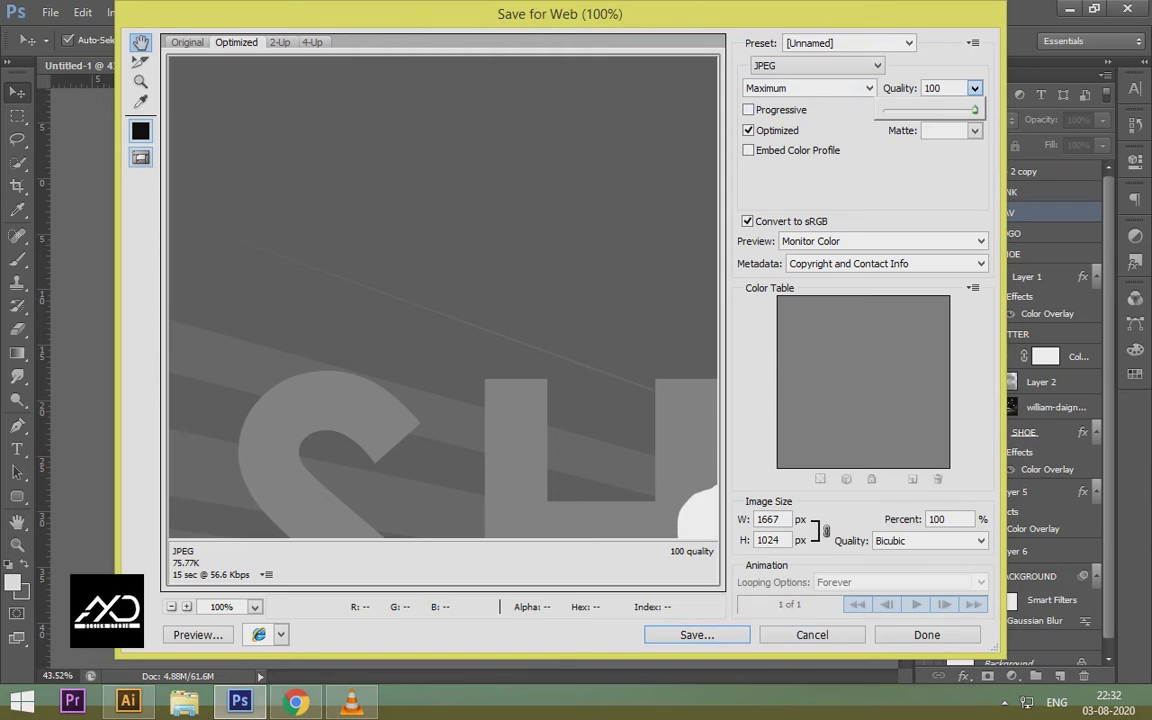
{"action": "left_click", "coordinate": [697, 634]}
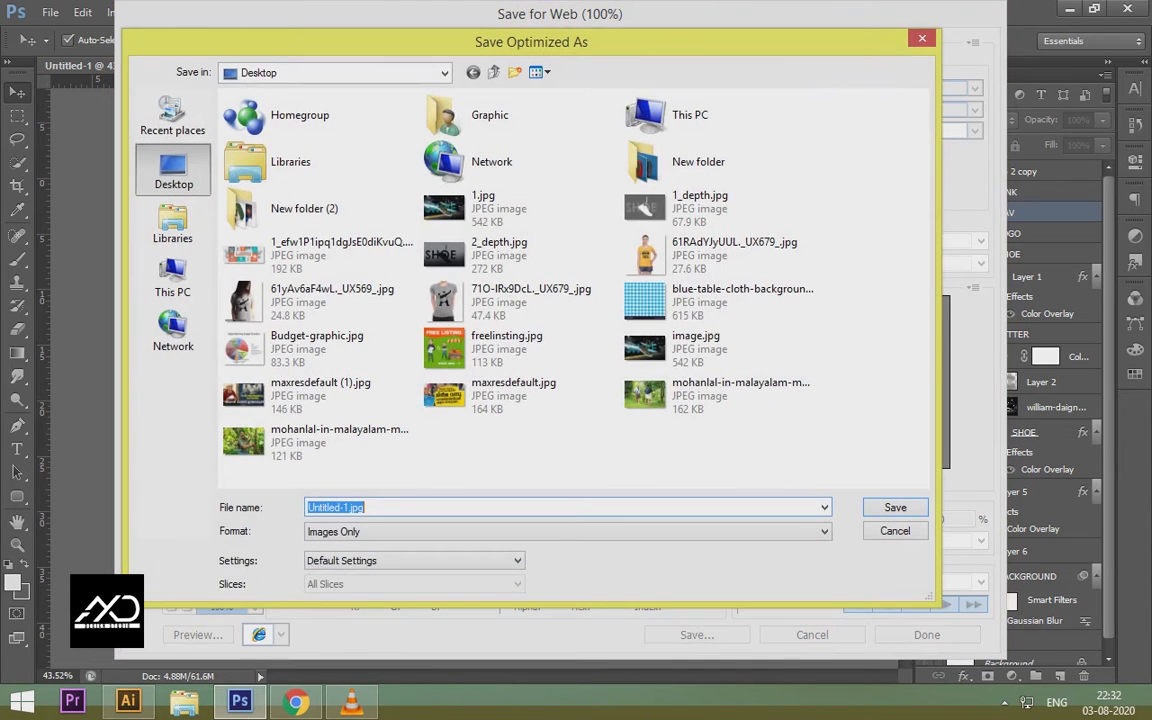
{"action": "key", "text": "ctrl+a"}
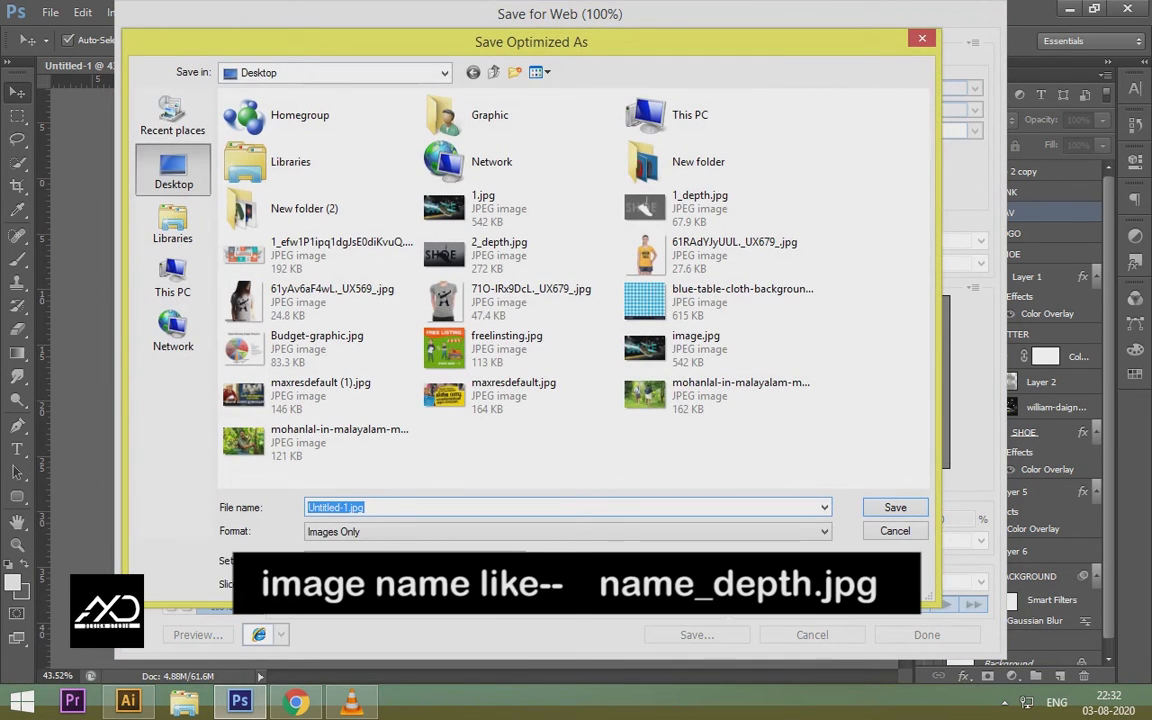
{"action": "key", "text": "BackSpace"}
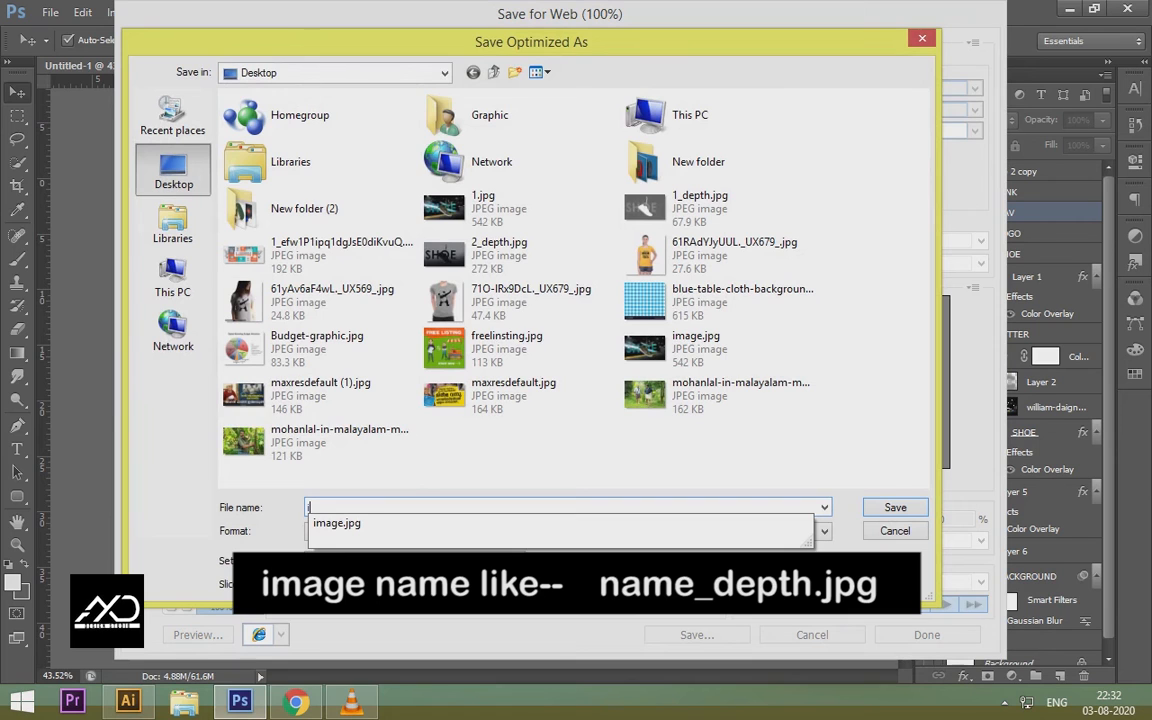
{"action": "type", "text": "image"}
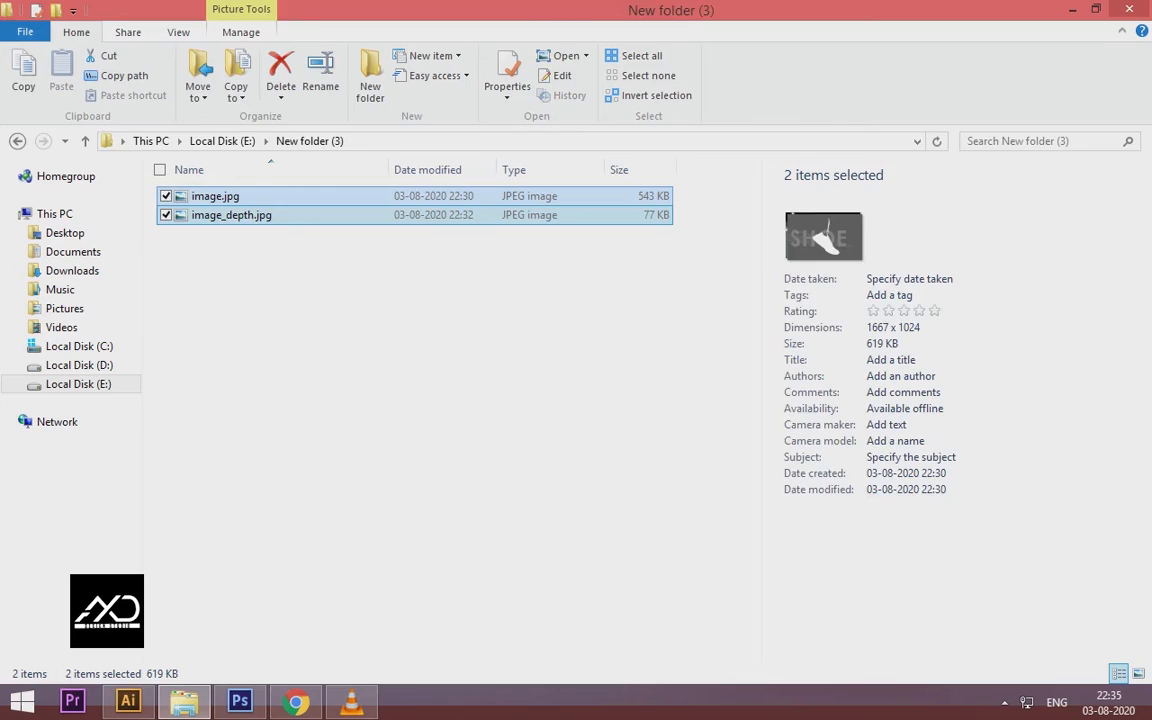
Step: In File Explorer, select image.jpg and image_depth.jpg together and add both to a new Facebook post as a 3D photo
{"action": "left_click", "coordinate": [215, 196]}
{"action": "left_click", "coordinate": [231, 215]}
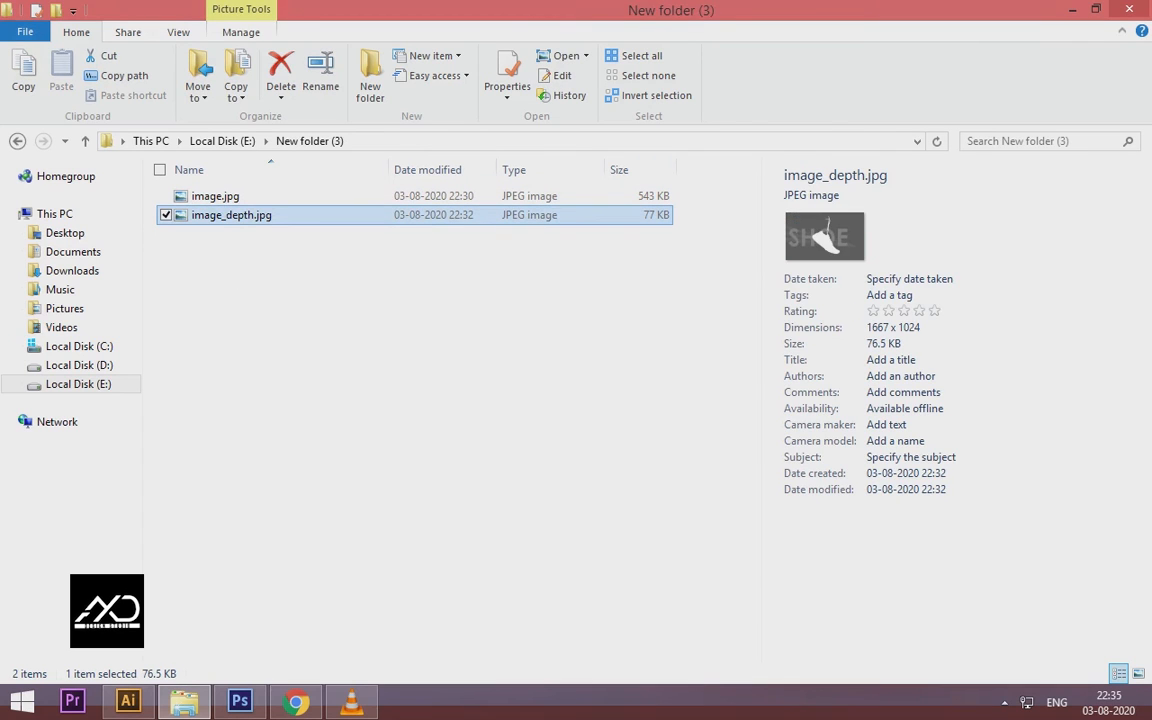
{"action": "left_click_drag", "start_coordinate": [239, 257], "coordinate": [227, 194]}
{"action": "left_click", "coordinate": [226, 196]}
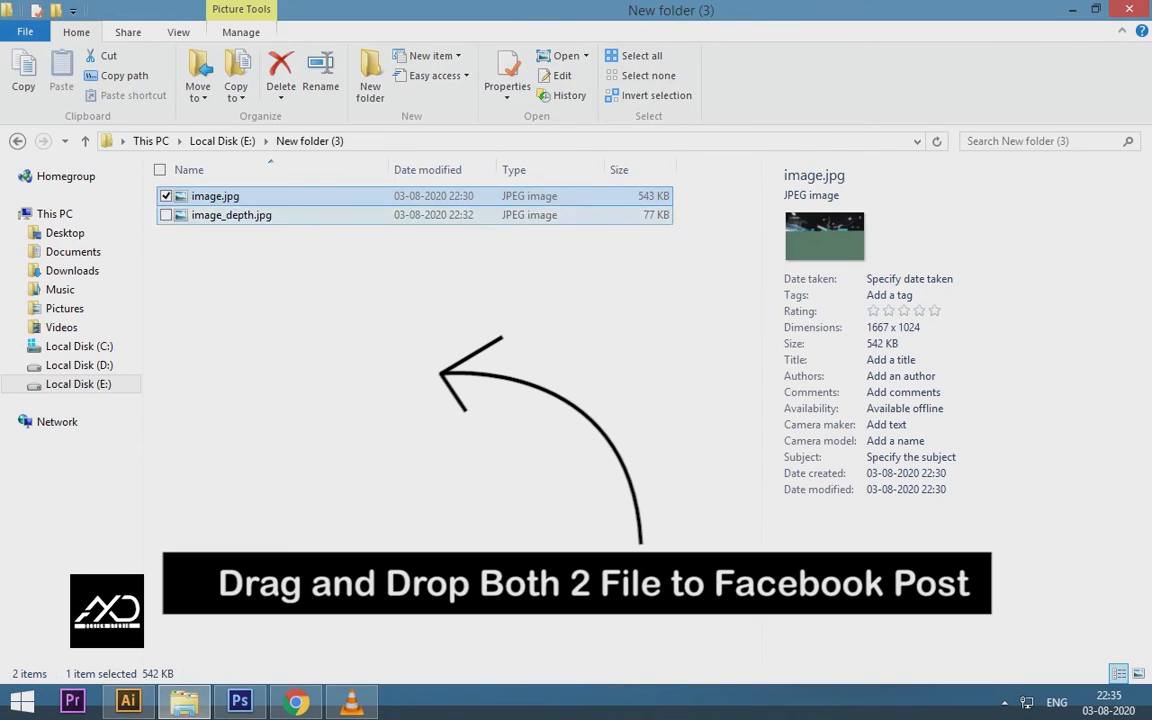
{"action": "left_click", "coordinate": [250, 260]}
{"action": "left_click", "coordinate": [231, 215]}
{"action": "left_click_drag", "start_coordinate": [268, 293], "coordinate": [380, 400]}
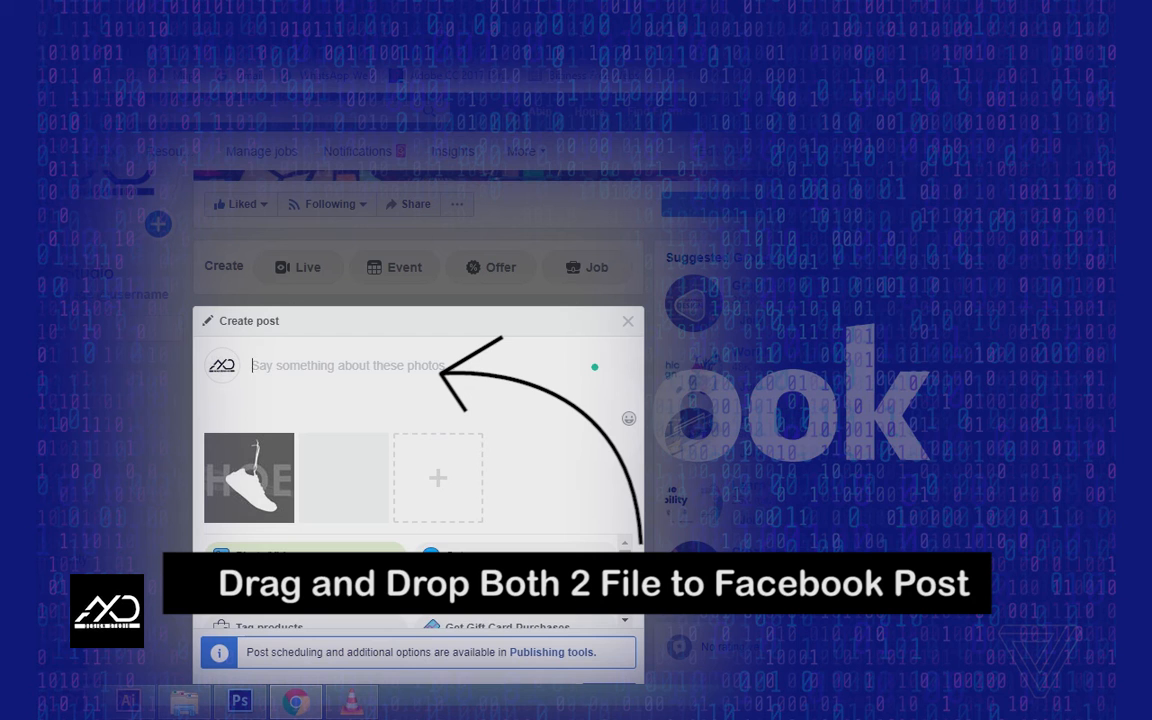
{"action": "scroll", "coordinate": [418, 450], "scroll_direction": "down", "scroll_amount": 3}
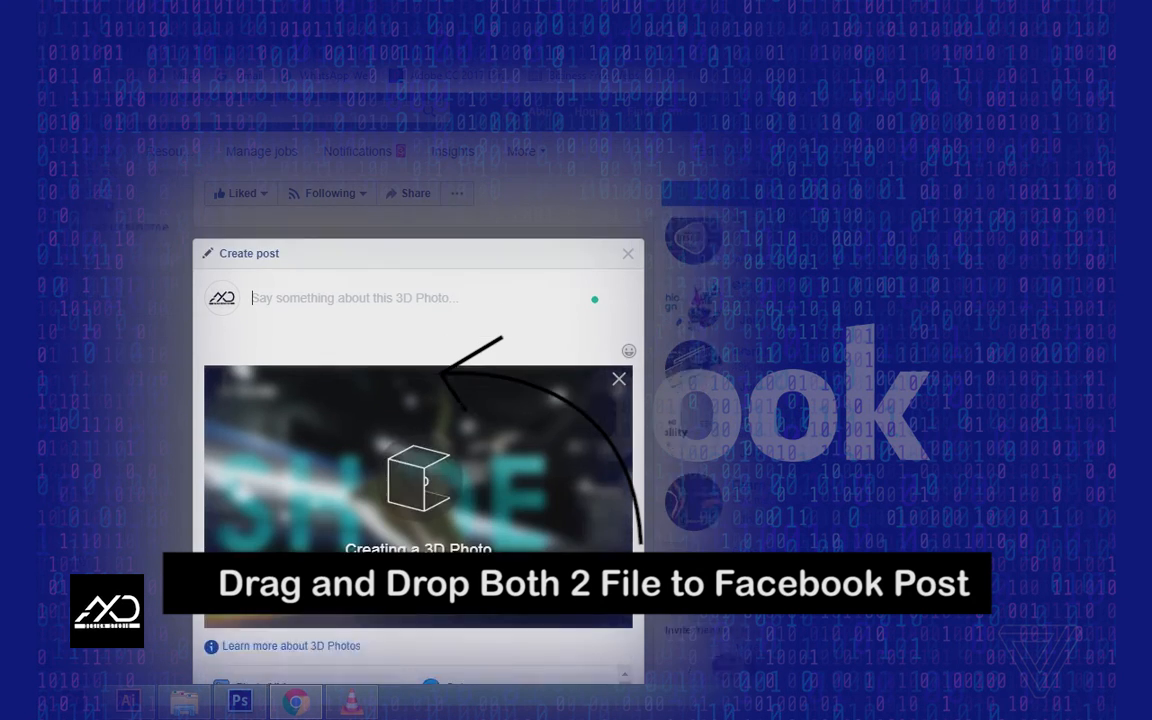
{"action": "scroll", "coordinate": [418, 450], "scroll_direction": "up", "scroll_amount": 1}
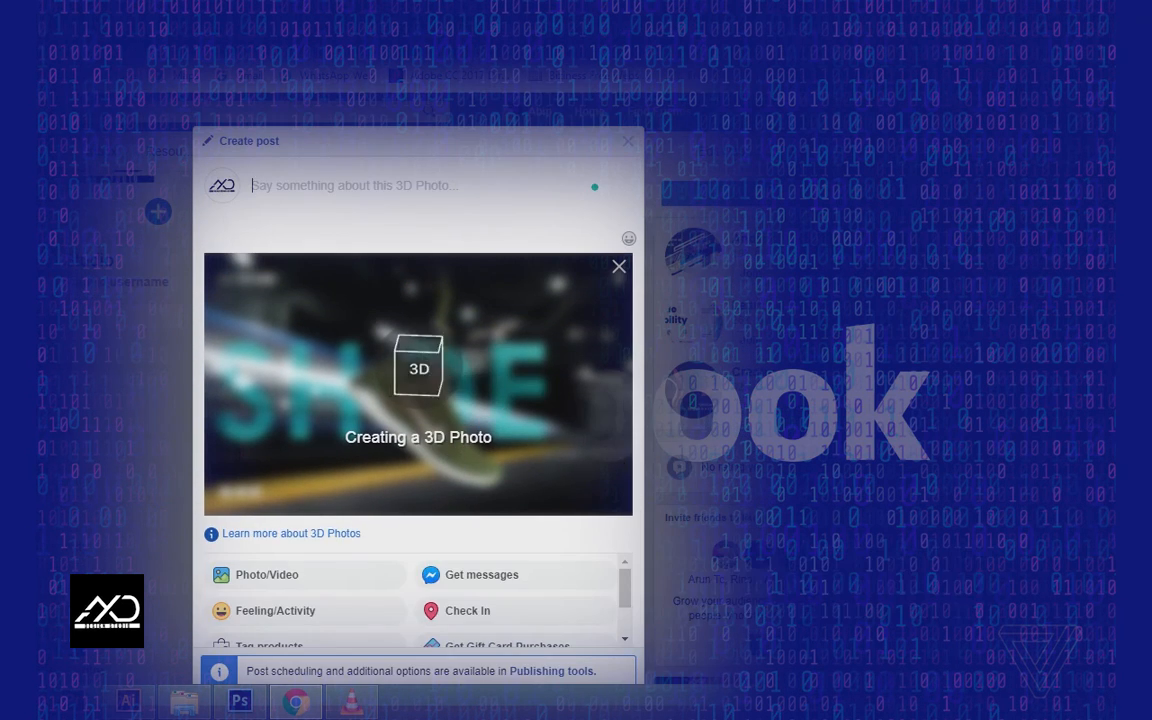